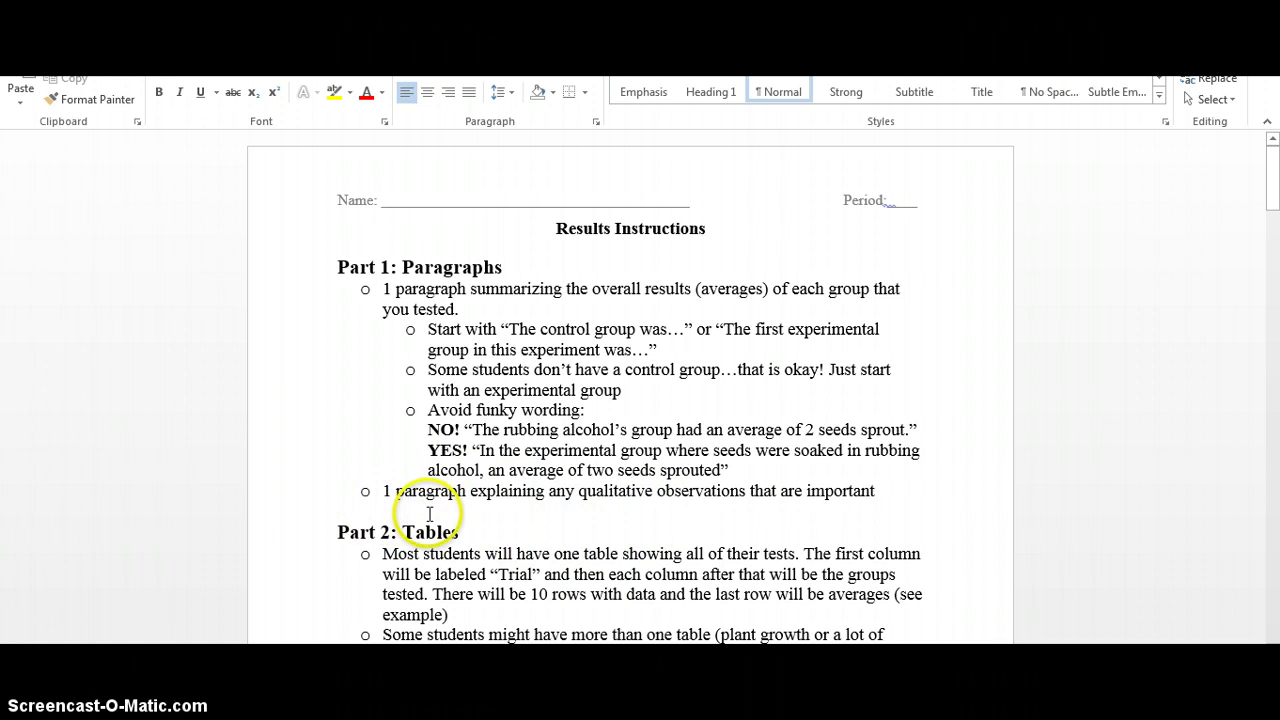
Bring the Google Docs document forward and place the cursor below the Results heading
scroll(430, 514, down, 6)
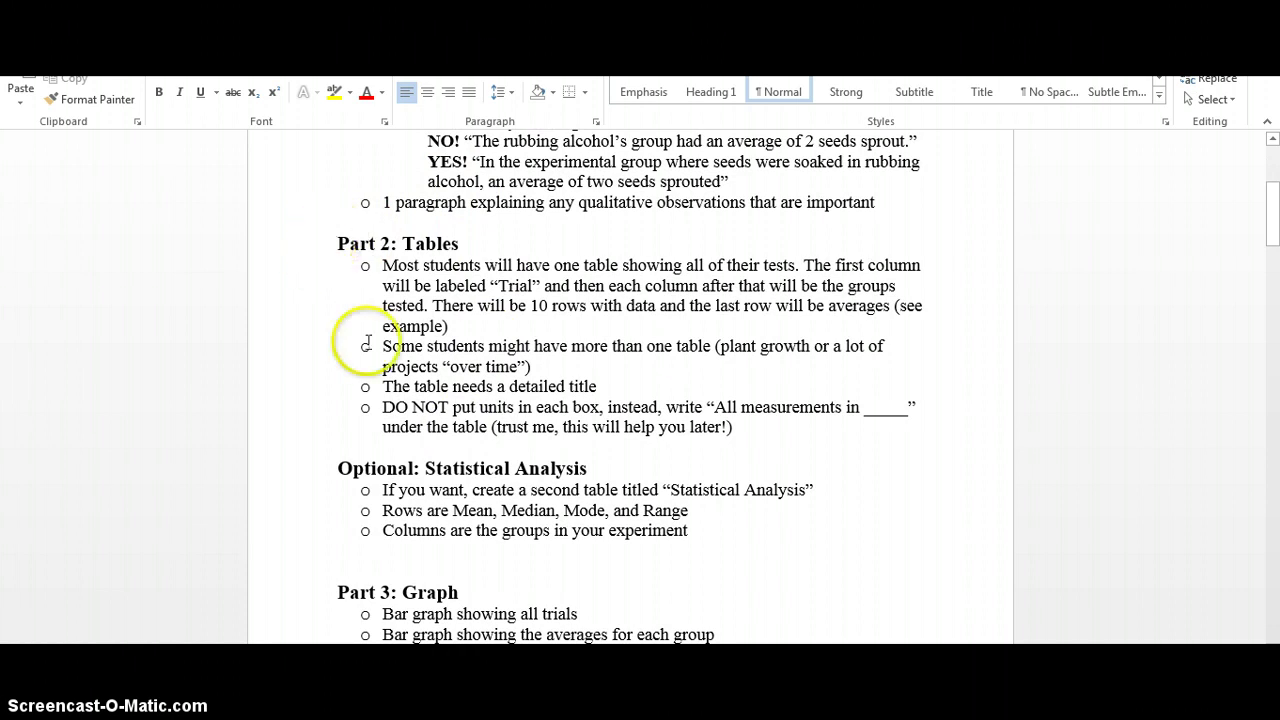
scroll(330, 426, down, 6)
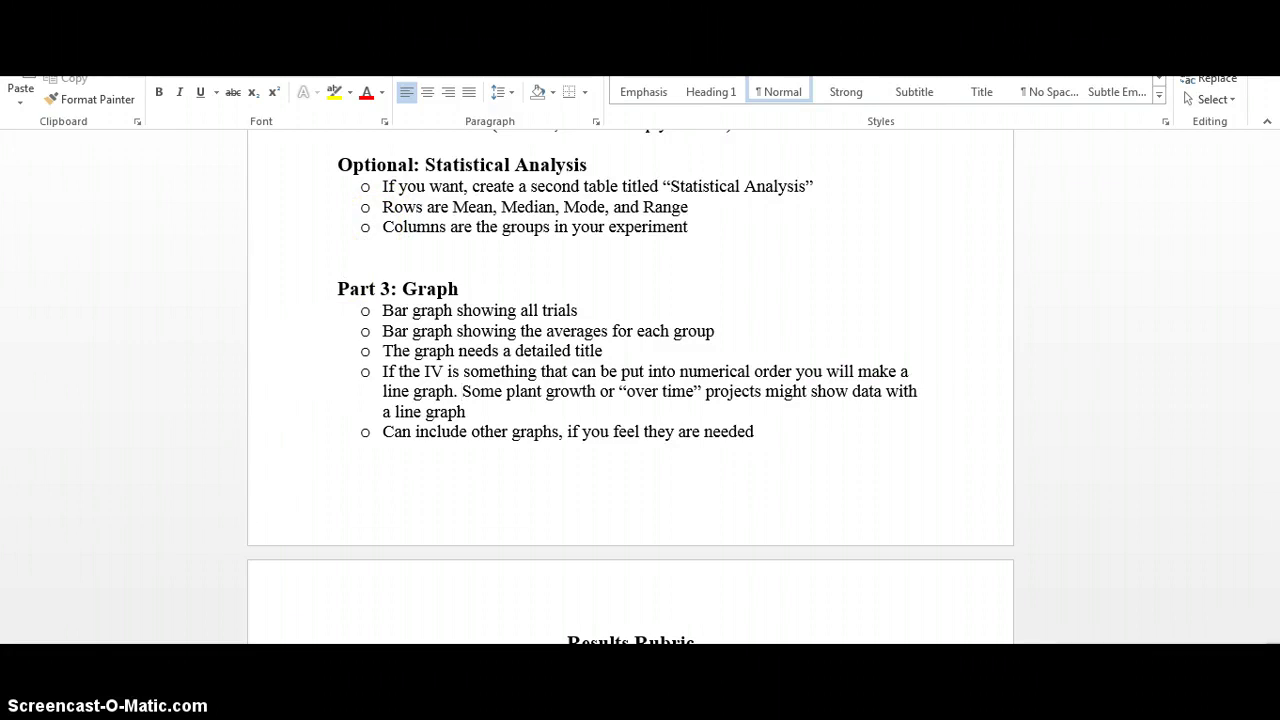
mouse_move(255, 642)
click(255, 590)
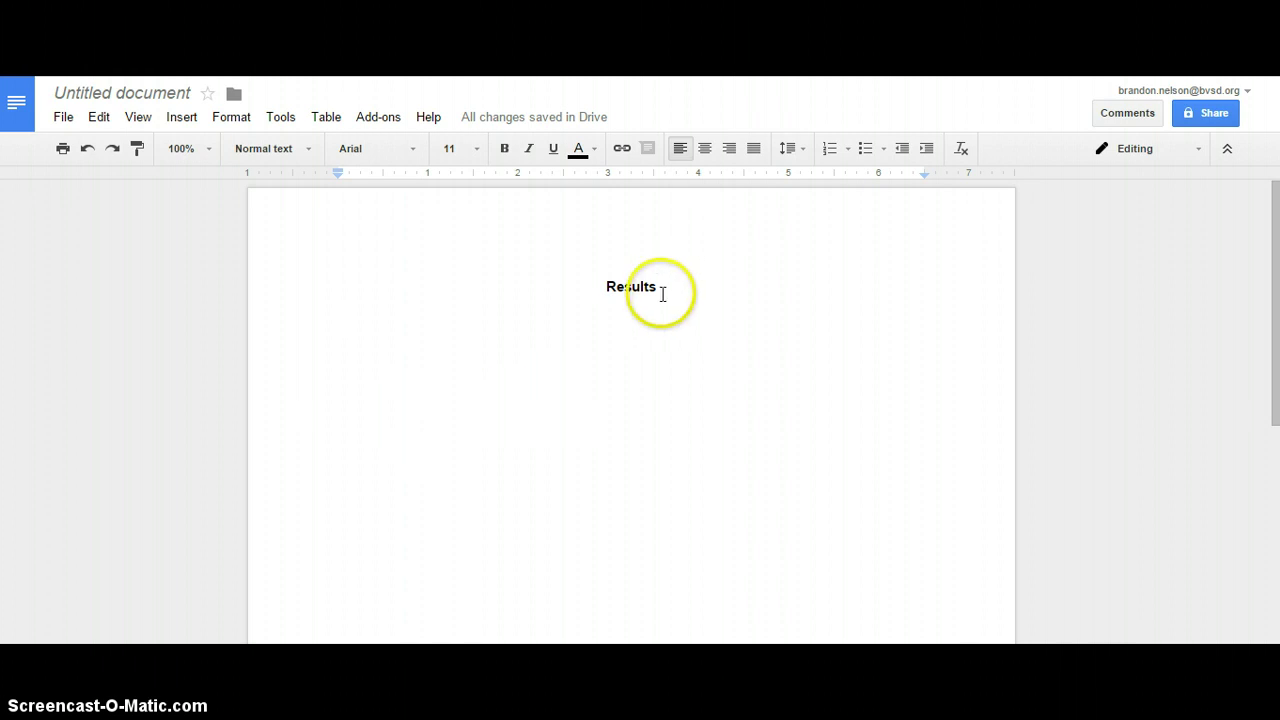
click(591, 310)
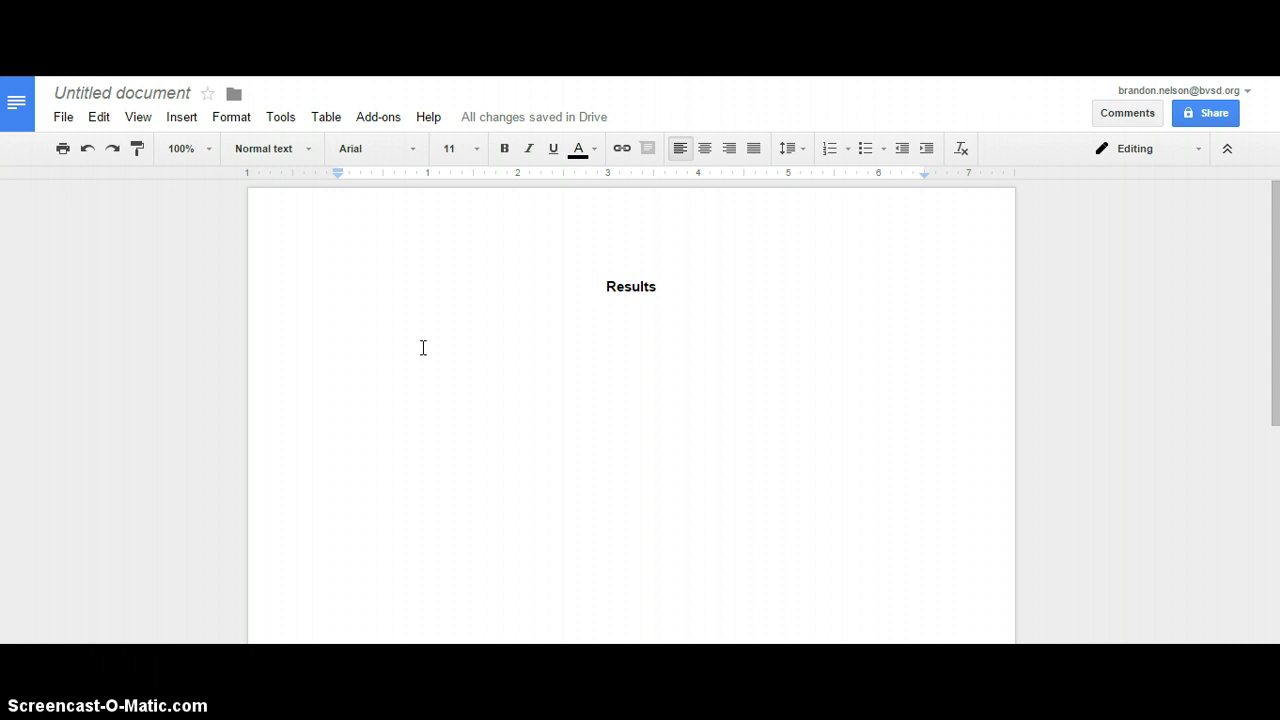
Insert a blank table with 4 columns and 12 rows
click(194, 119)
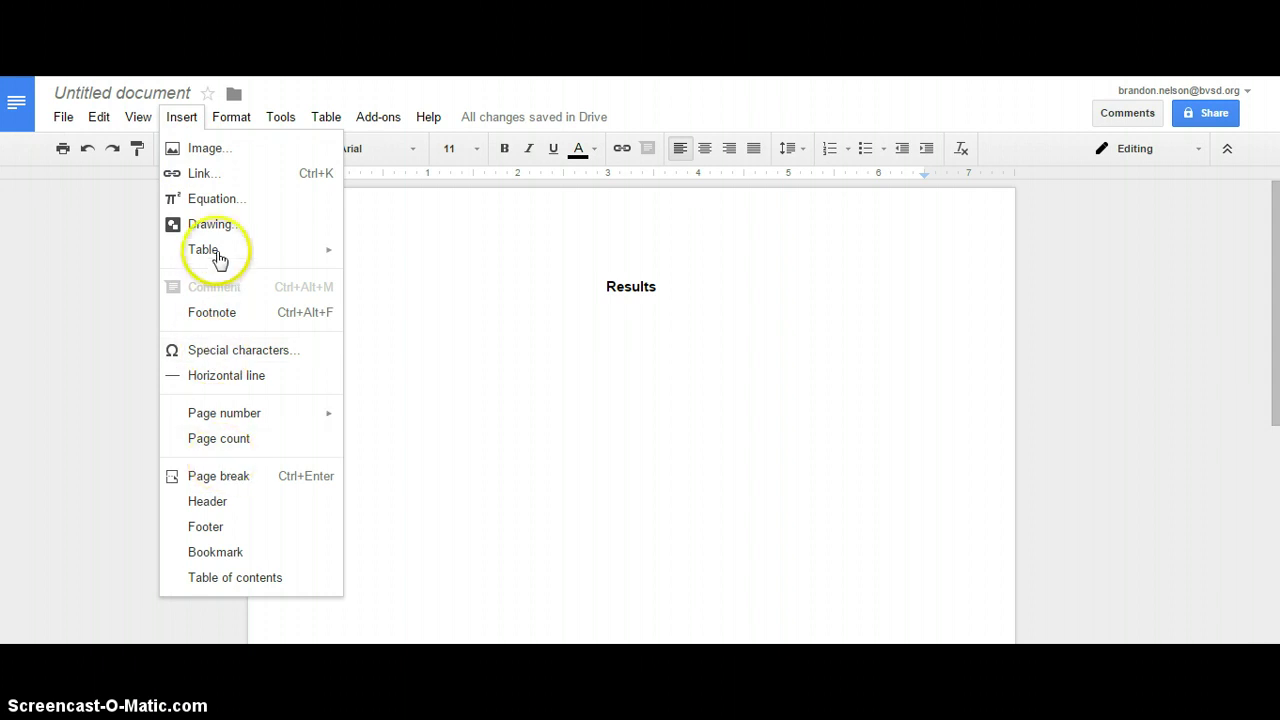
mouse_move(240, 258)
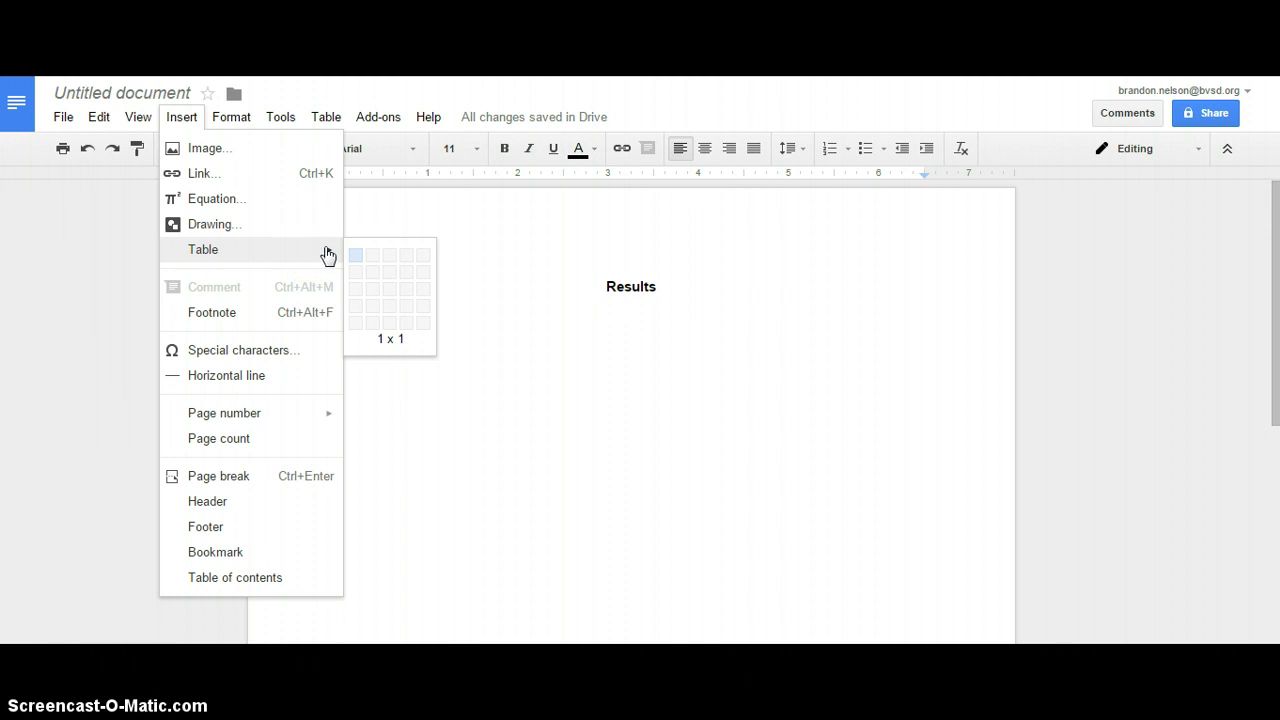
drag(328, 255, 364, 446)
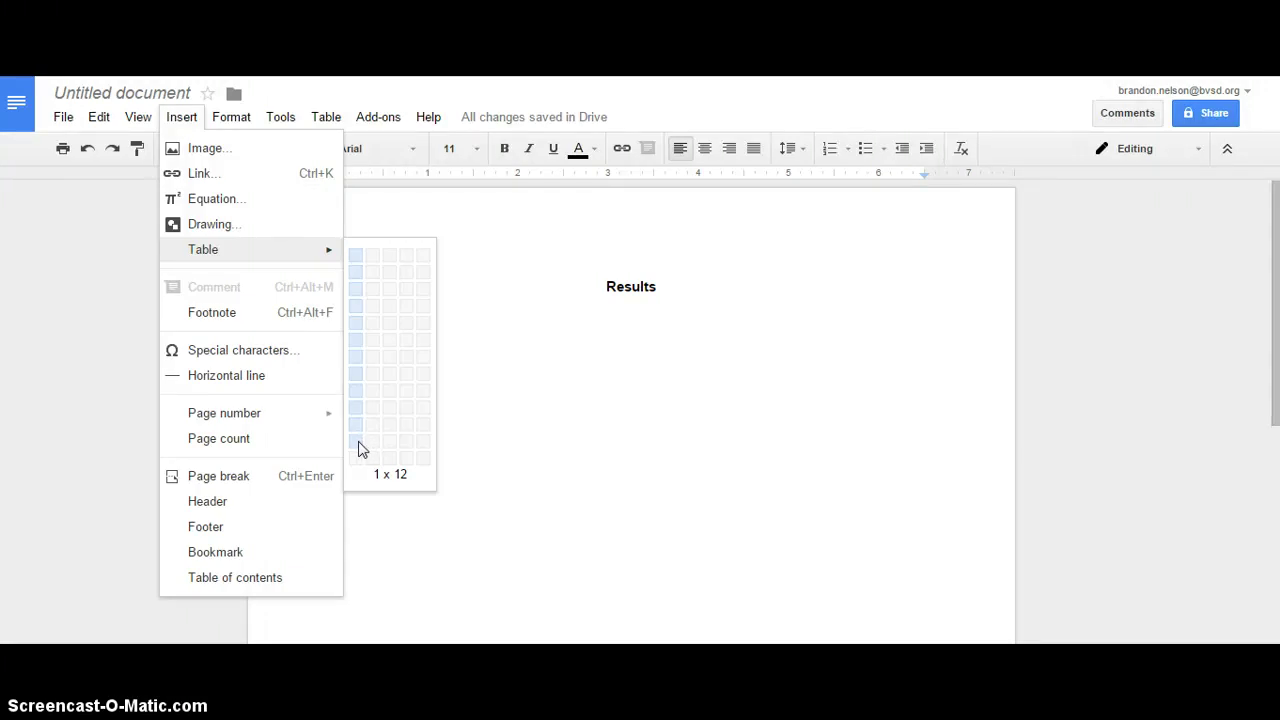
click(406, 447)
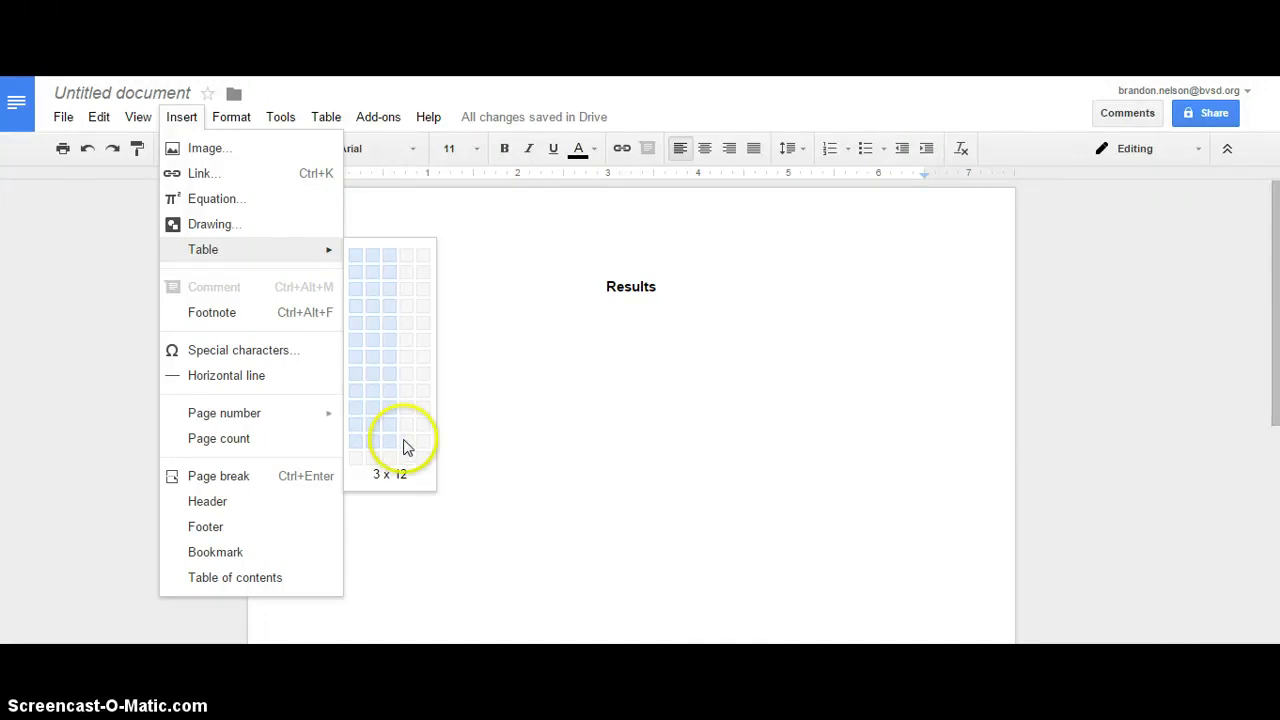
click(407, 442)
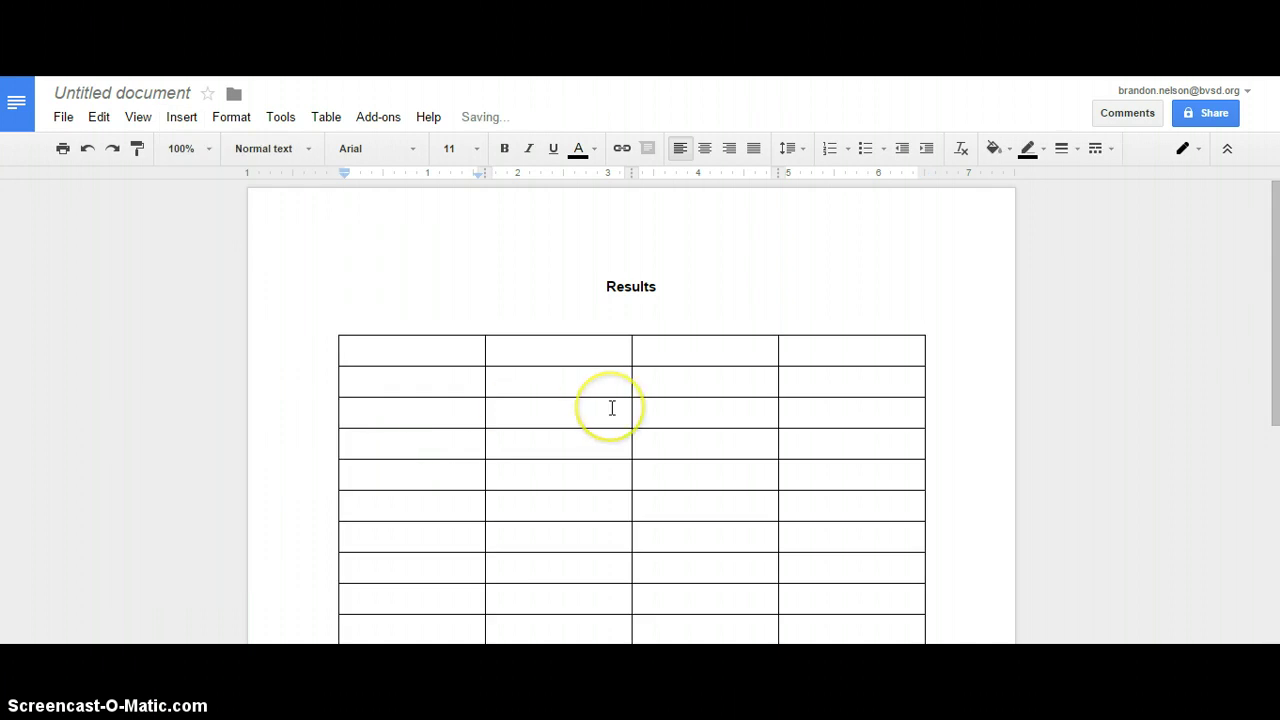
Fill the header row with Trials, Wing Shape 1, Wing Shape 2 and Wing Shape 3
scroll(612, 408, down, 3)
scroll(612, 408, up, 1)
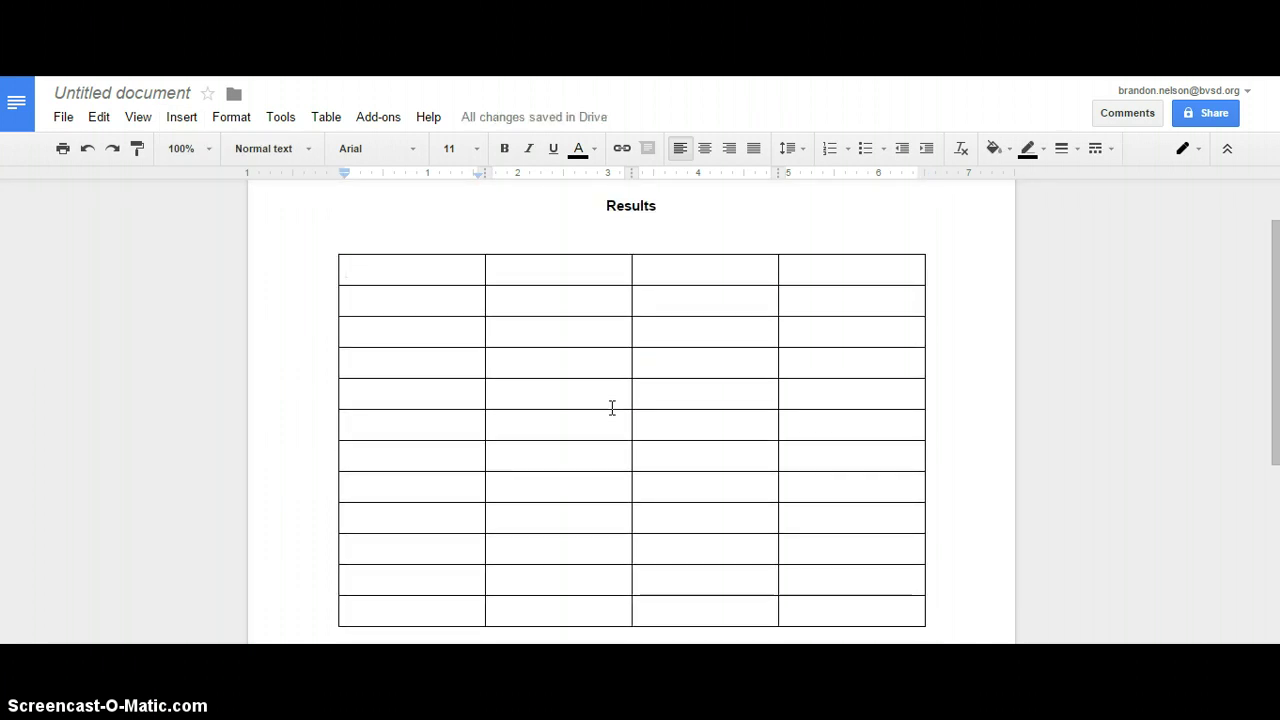
double_click(572, 275)
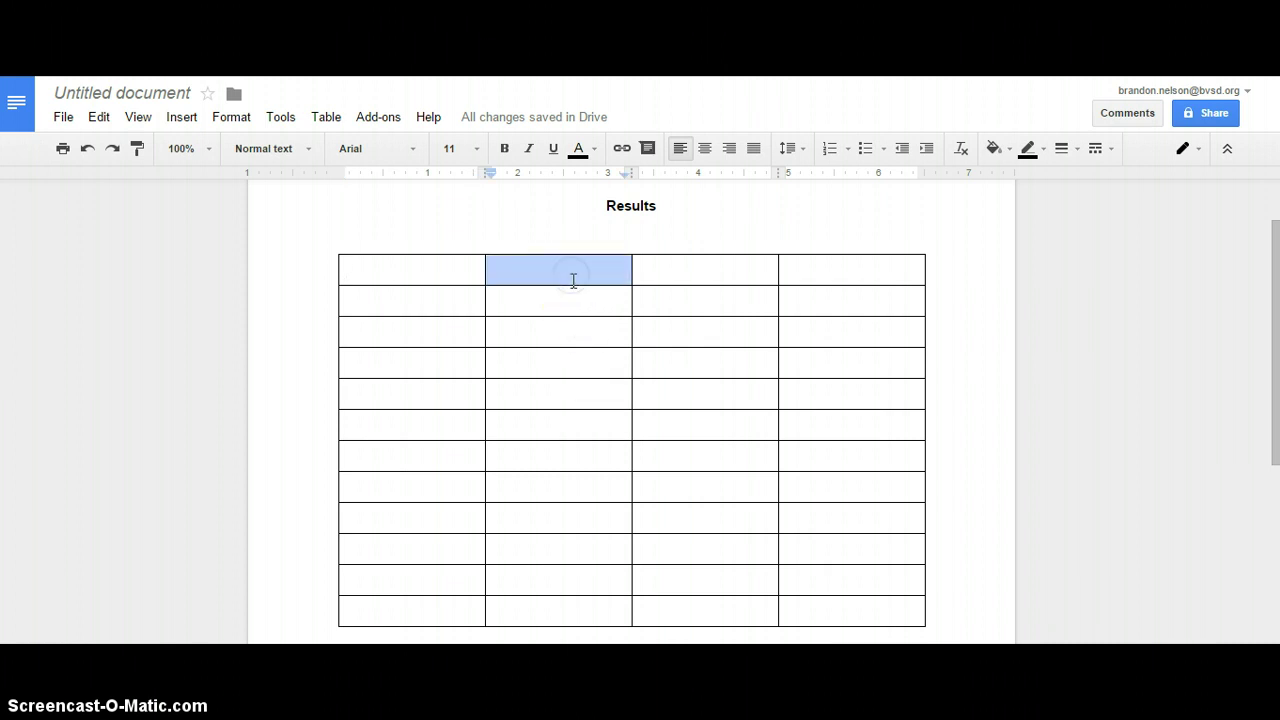
click(572, 277)
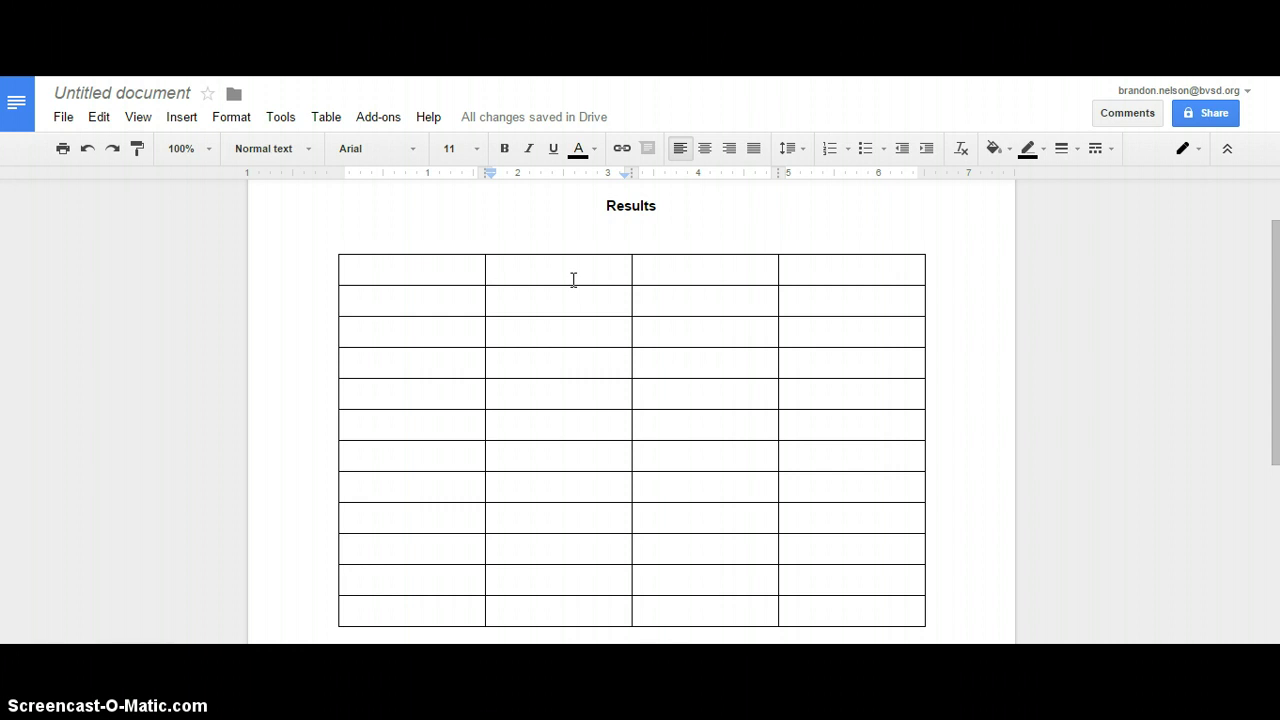
text(Wing )
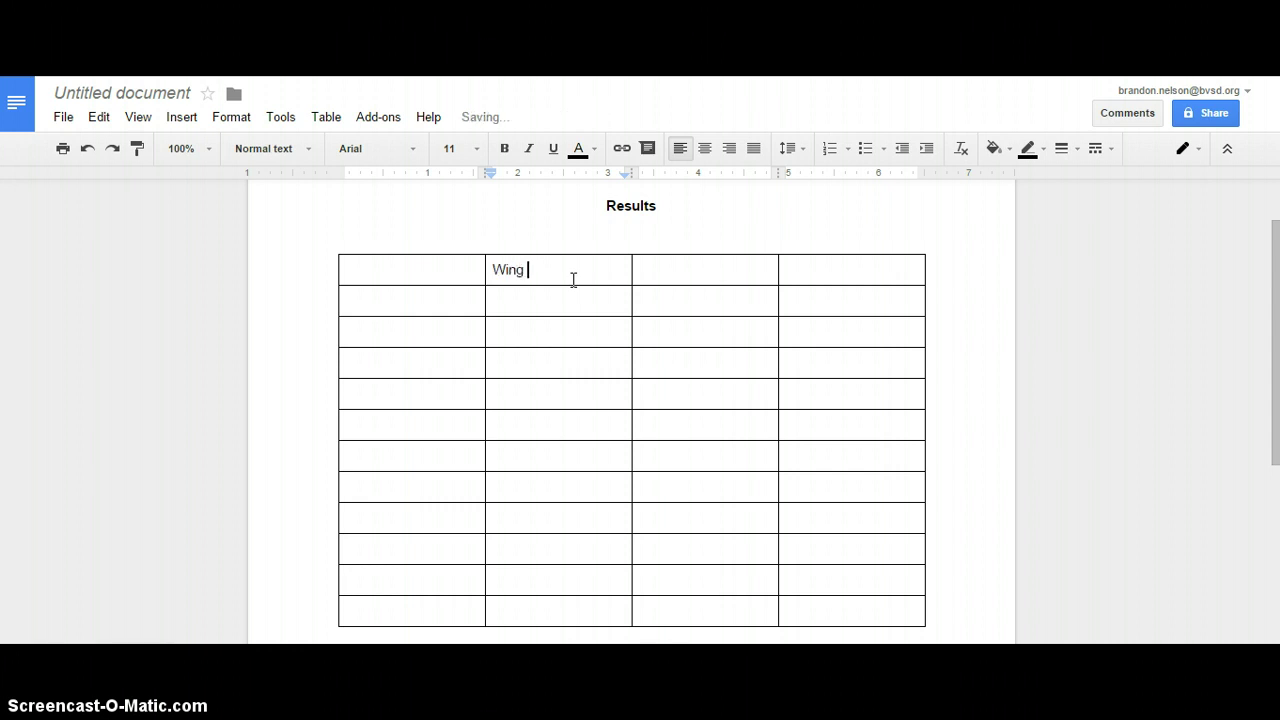
text(Shape 1)
key(Tab)
text(Wing Sha)
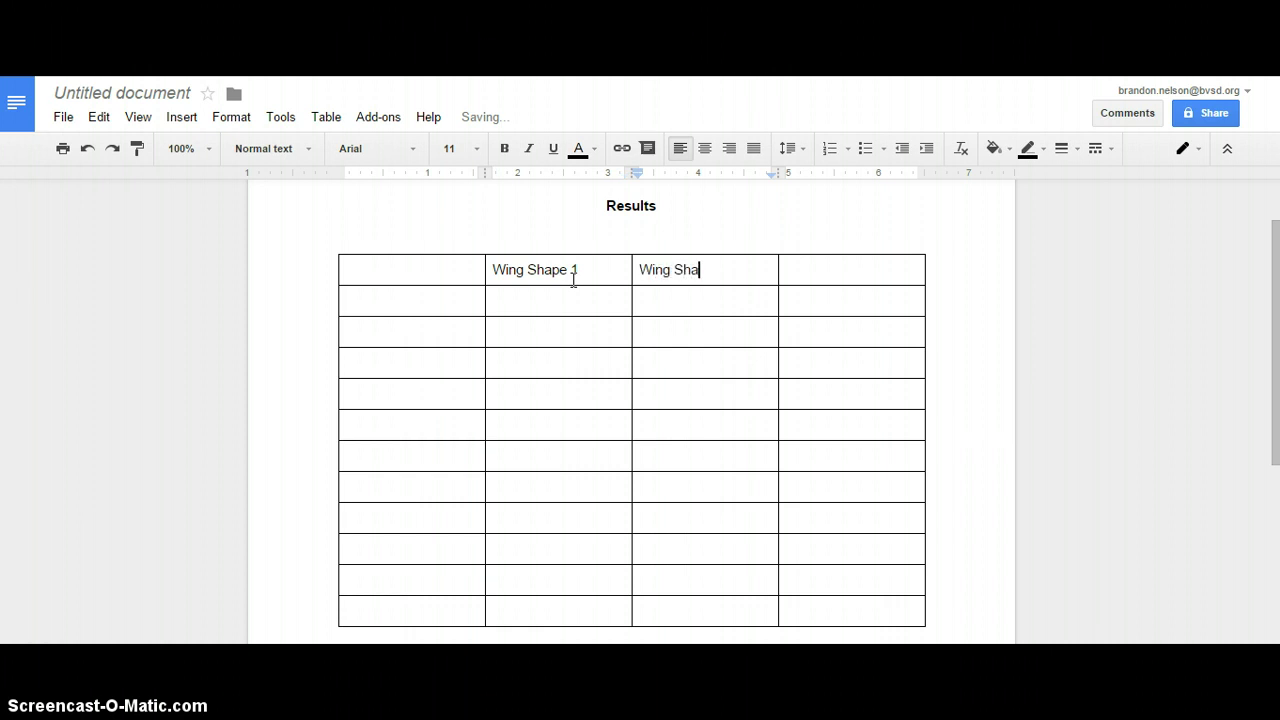
text(pe 2)
key(Tab)
text(Wing Shape)
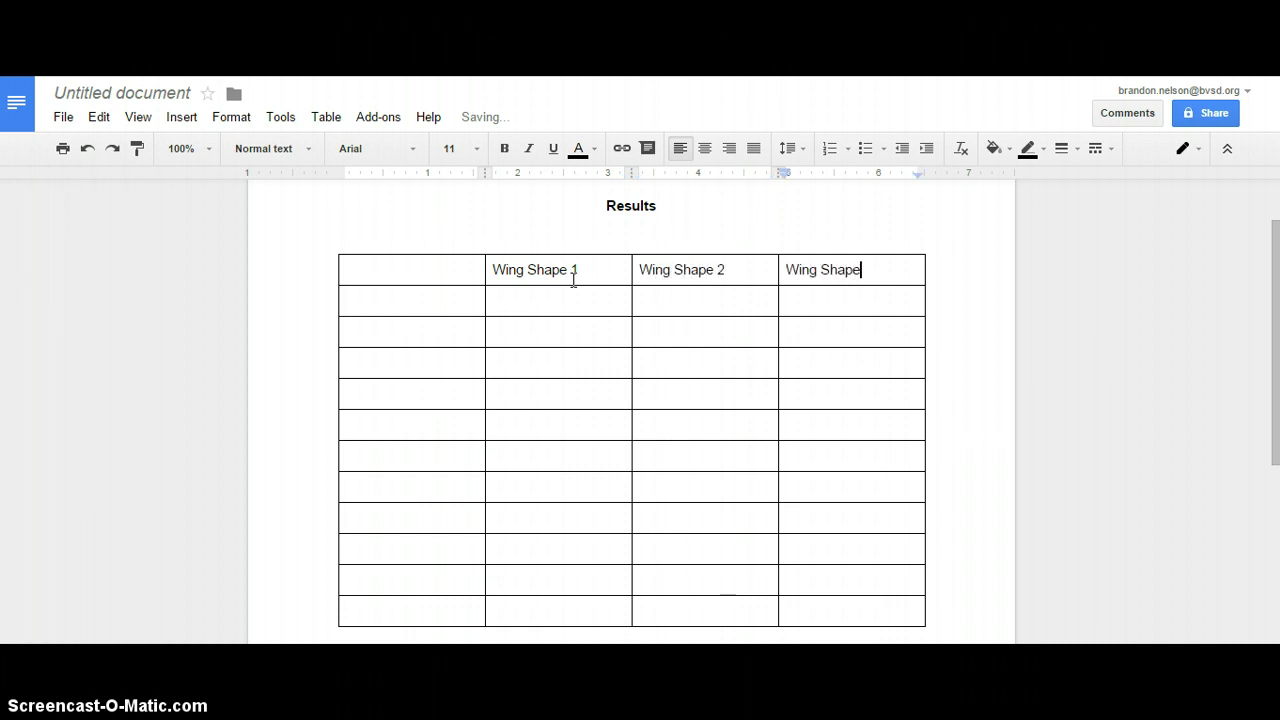
text( 3)
click(414, 271)
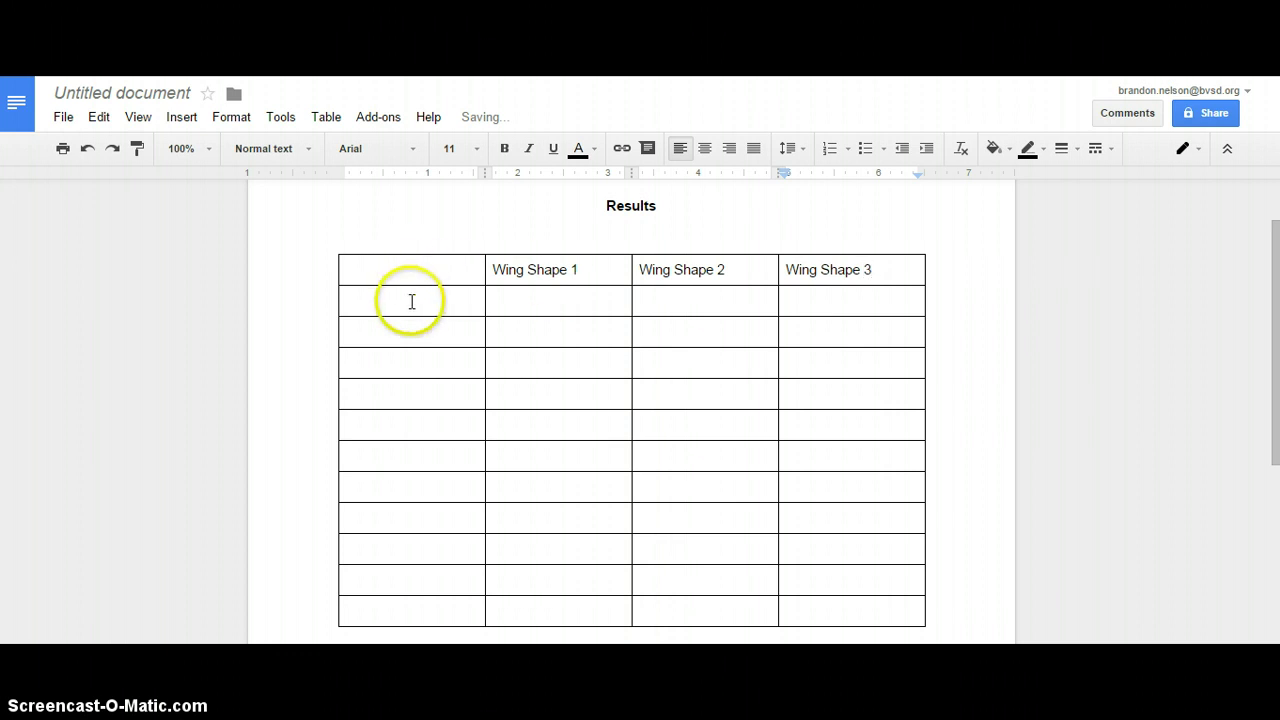
double_click(411, 301)
click(411, 302)
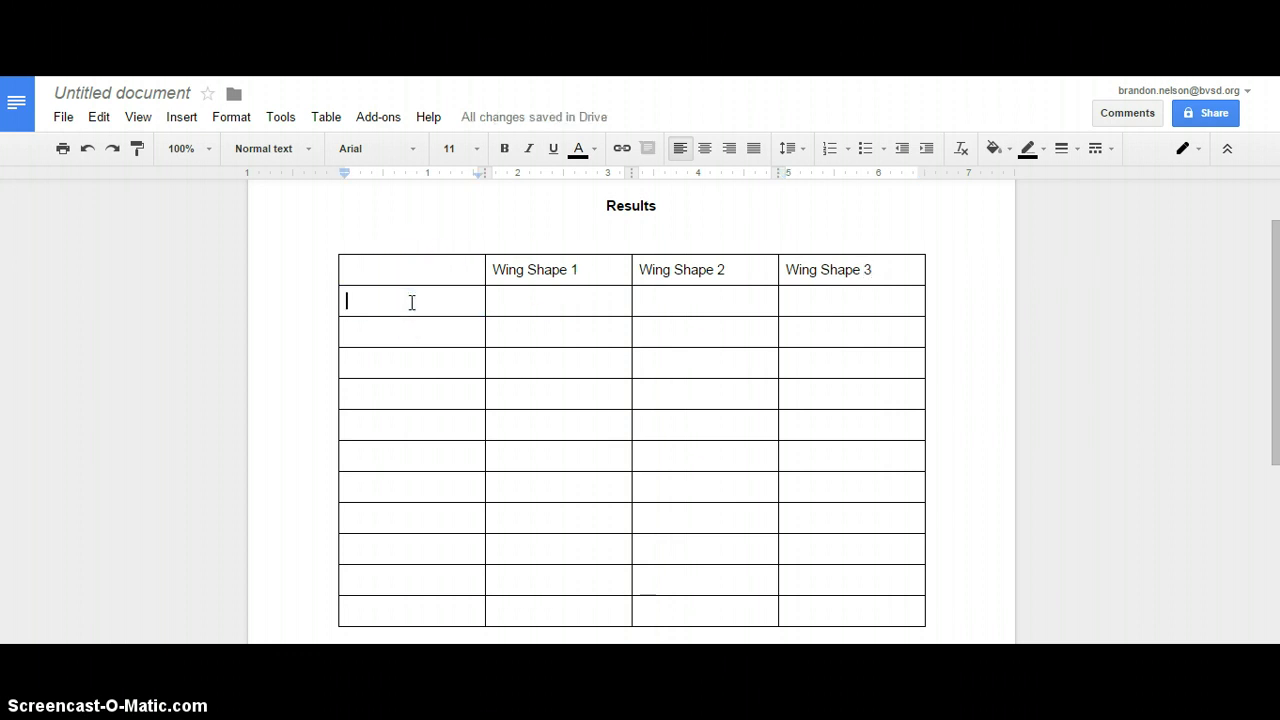
click(399, 254)
double_click(400, 277)
click(400, 277)
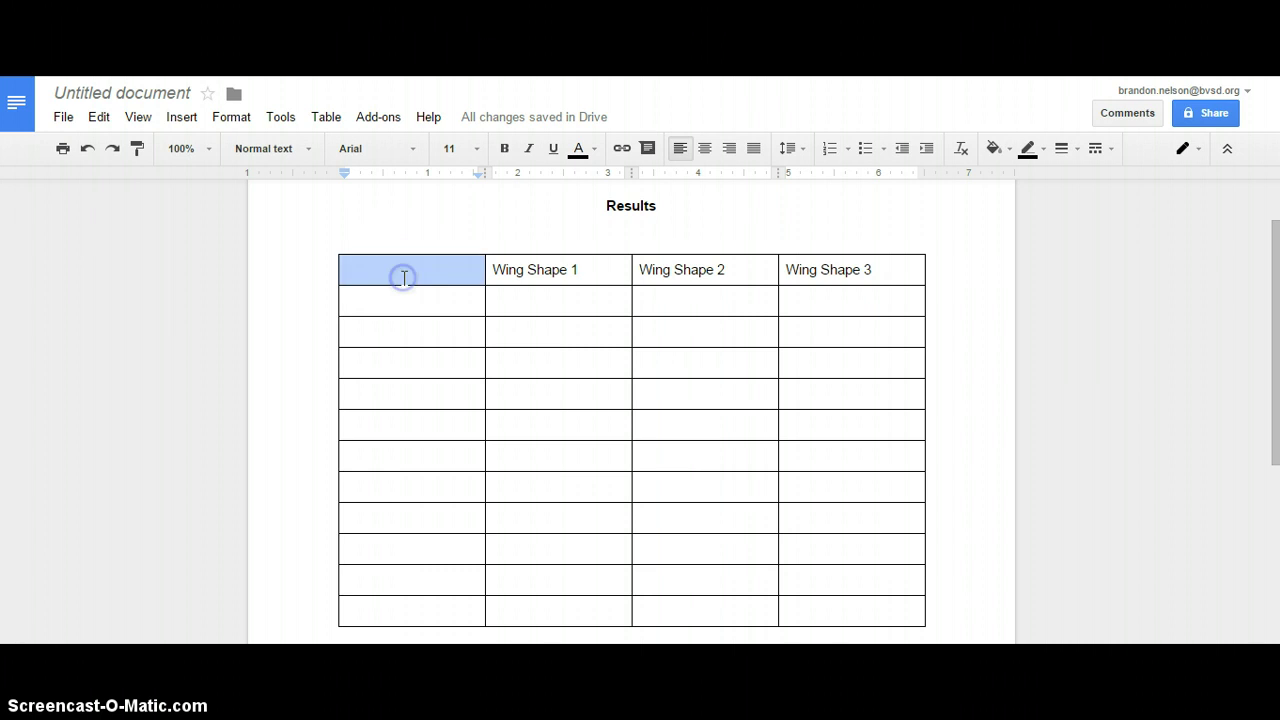
text(Trials)
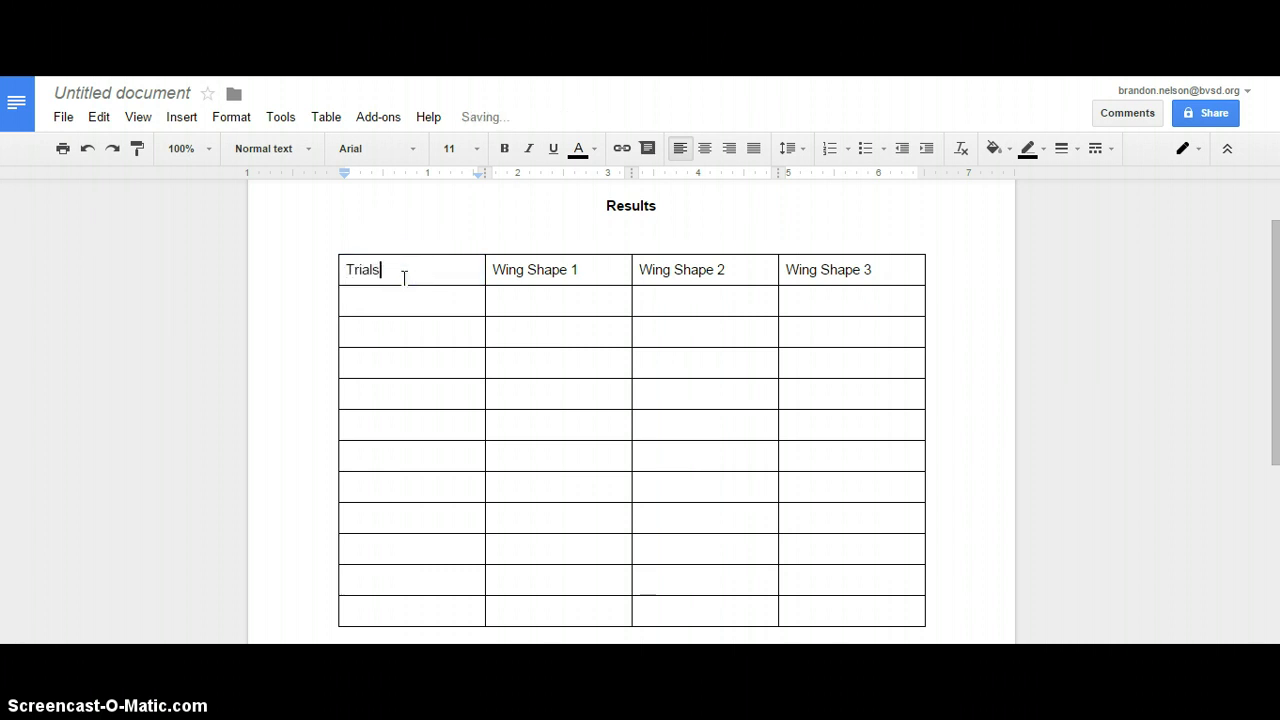
Number the first column's rows 1 to 10 and label the last row Averages
key(Down)
text(1)
key(Down)
text(2)
key(Down)
text(3)
key(Down)
text(4)
key(Down)
text(5)
key(Down)
text(6)
key(Down)
text(7)
key(Down)
key(8)
key(Down)
key(9)
key(Down)
text(10)
key(Down)
text(Averages)
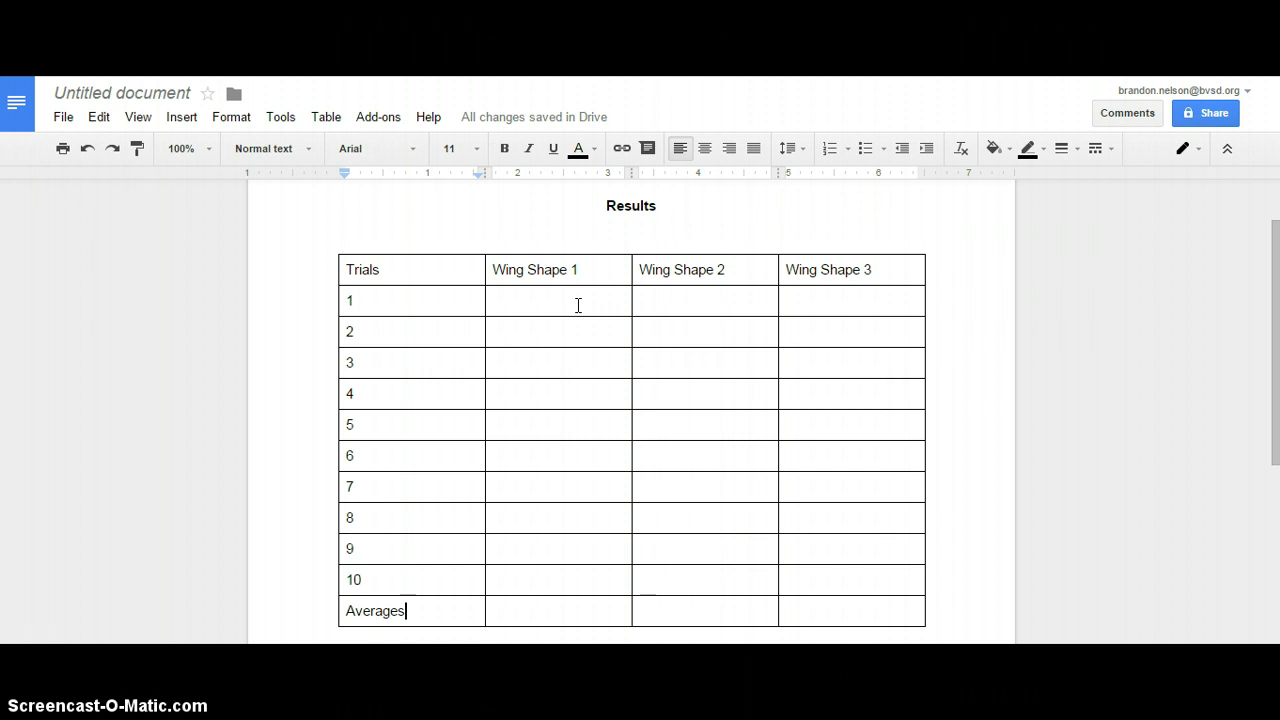
Enter the Wing Shape 1 trial results down its column, starting with 3
double_click(562, 299)
click(574, 297)
text(3)
click(586, 331)
text(4)
key(Down)
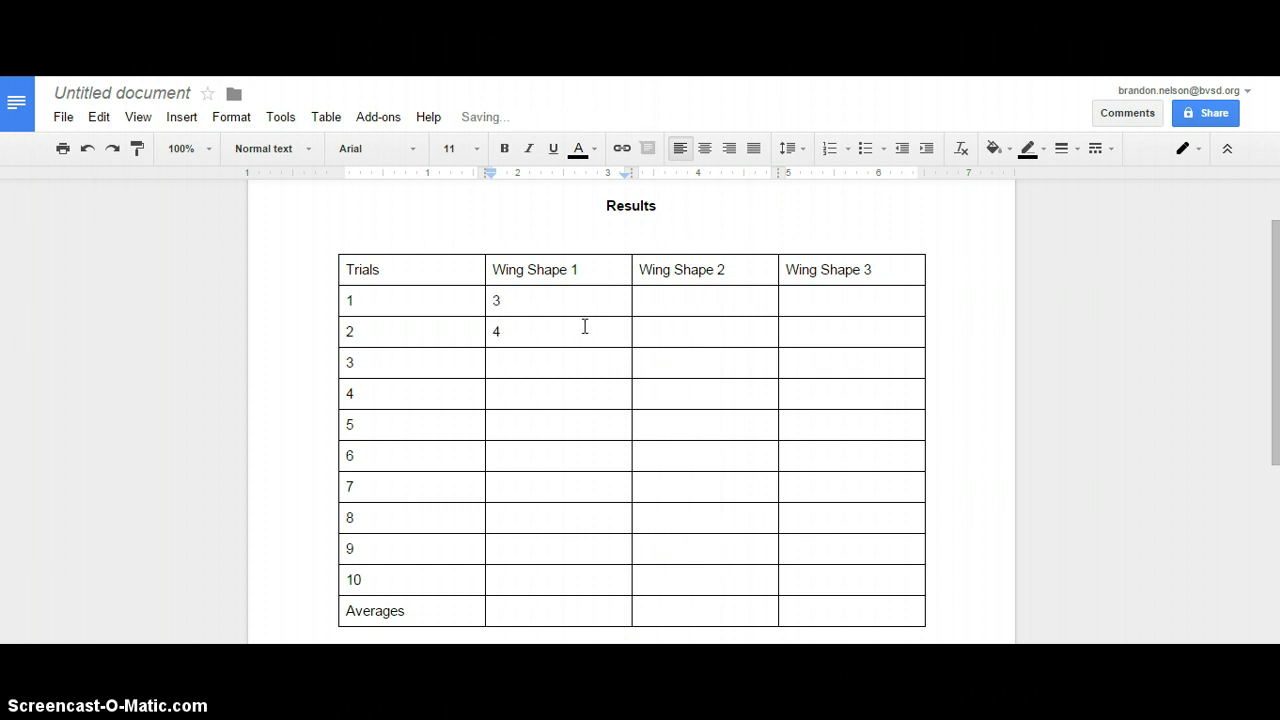
text(5)
key(Down)
text(3)
key(Down)
text(4)
key(Down)
text(3)
key(Down)
text(2)
key(Down)
text(34)
key(Down)
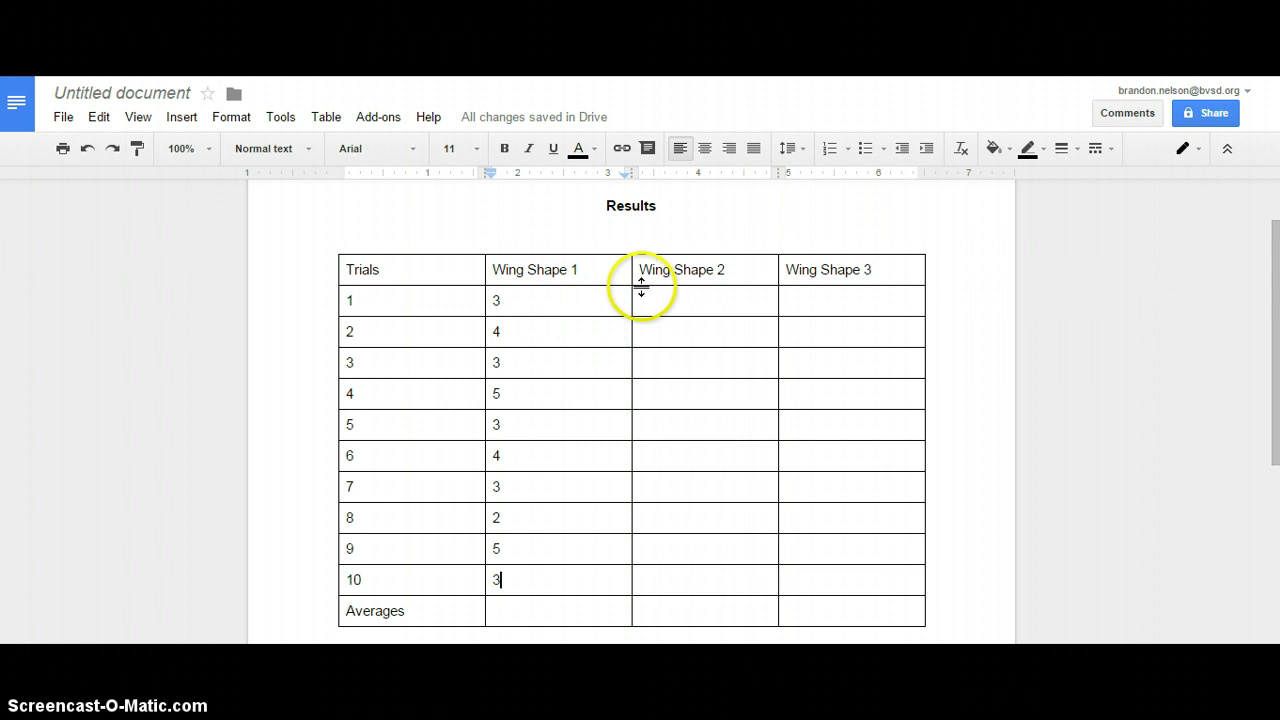
Enter the Wing Shape 2 trial results down its column, starting with 6
double_click(678, 301)
click(678, 307)
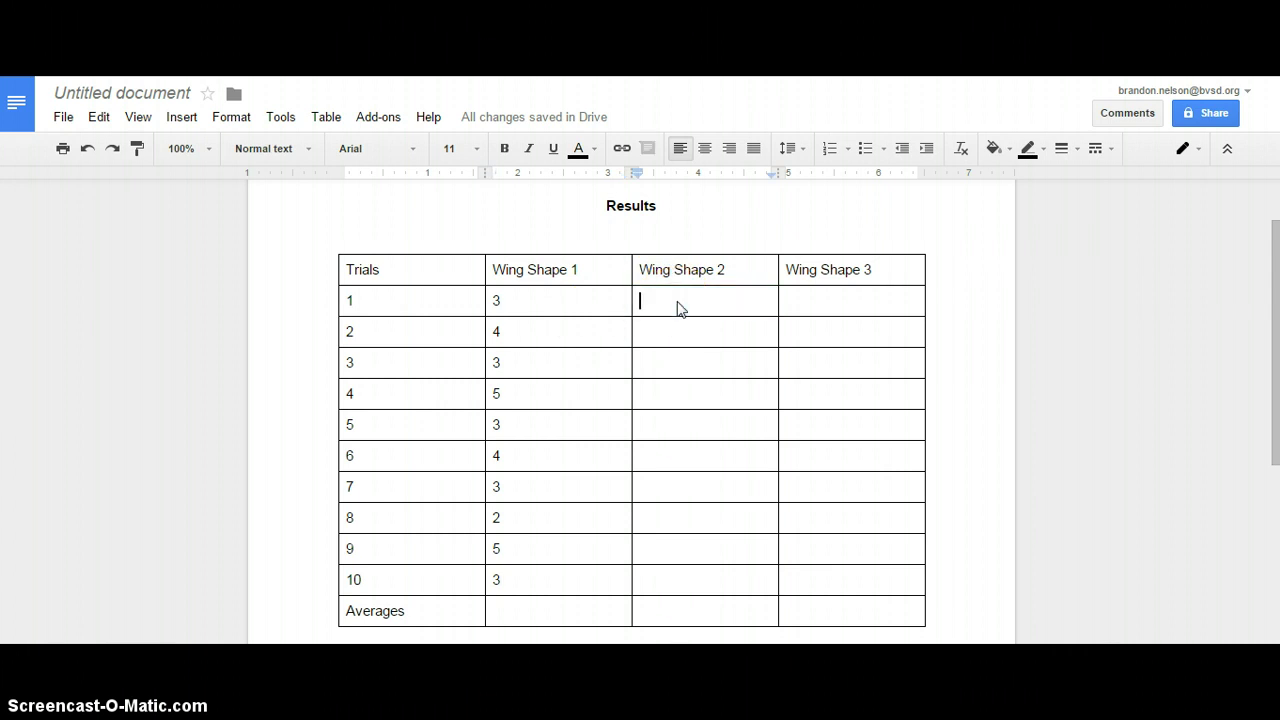
text(6)
key(Down)
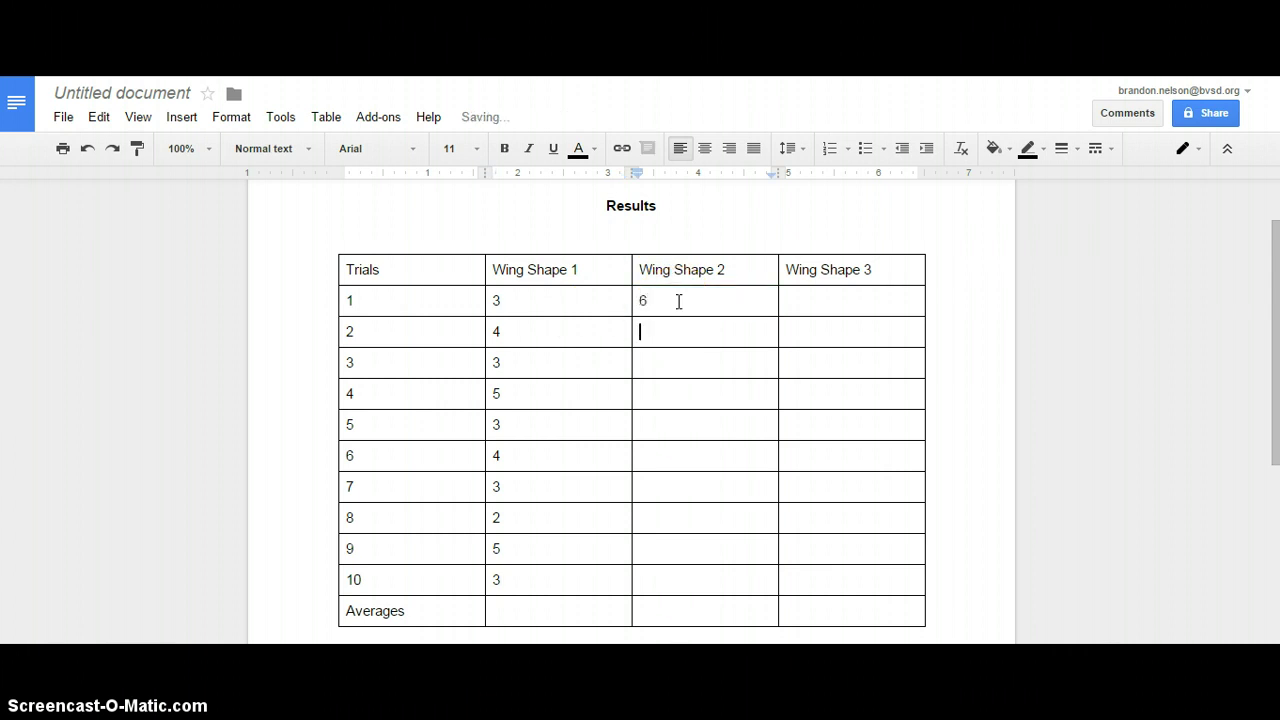
text(6)
key(Down)
text(7)
key(Down)
text(7)
key(Down)
text(5)
key(Down)
text(6)
key(Down)
text(78)
key(Down)
text(6)
Enter the Wing Shape 3 trial results: 1, 3, 2, 2, 3, 1, 3, 2, 2, 1
key(Down)
key(Tab)
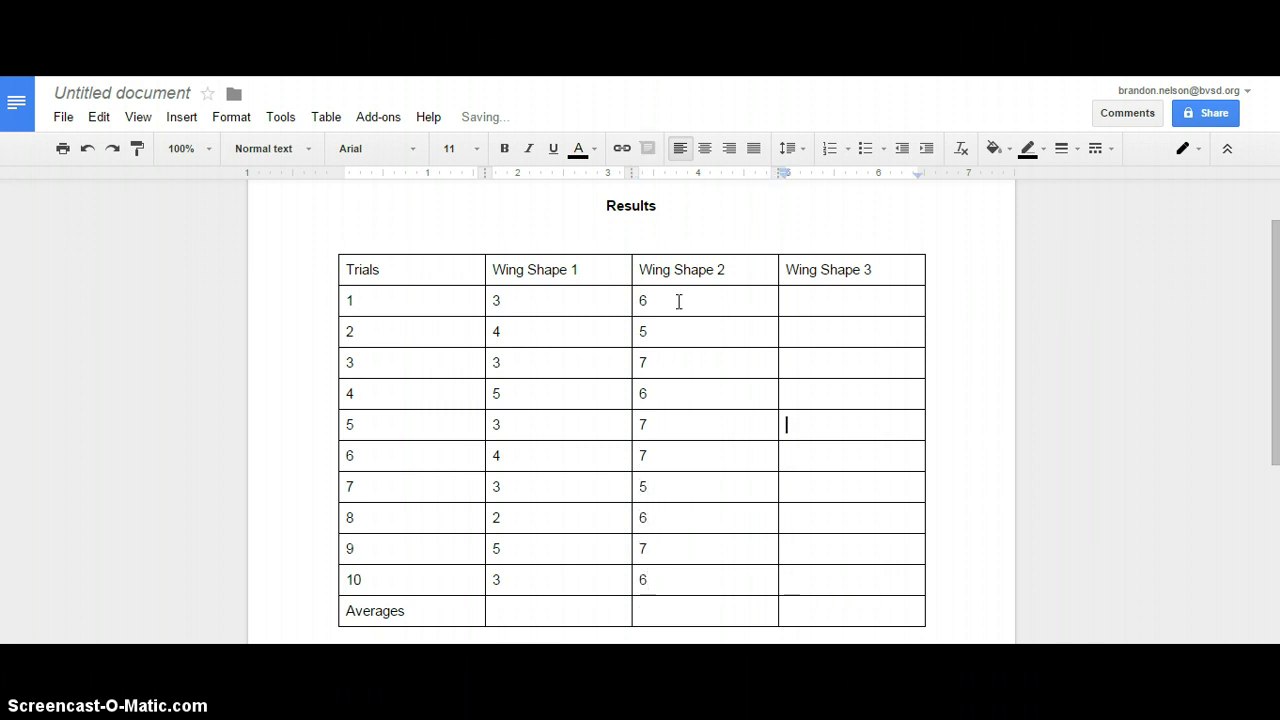
key(Up)
key(Up)
key(Up)
text(1)
key(Down)
text(3)
key(Down)
text(2)
key(Down)
text(2)
key(Down)
text(3)
key(Down)
text(1)
key(Down)
text(3)
key(Down)
text(2)
key(Down)
key(2)
key(Down)
key(1)
key(Down)
key(Down)
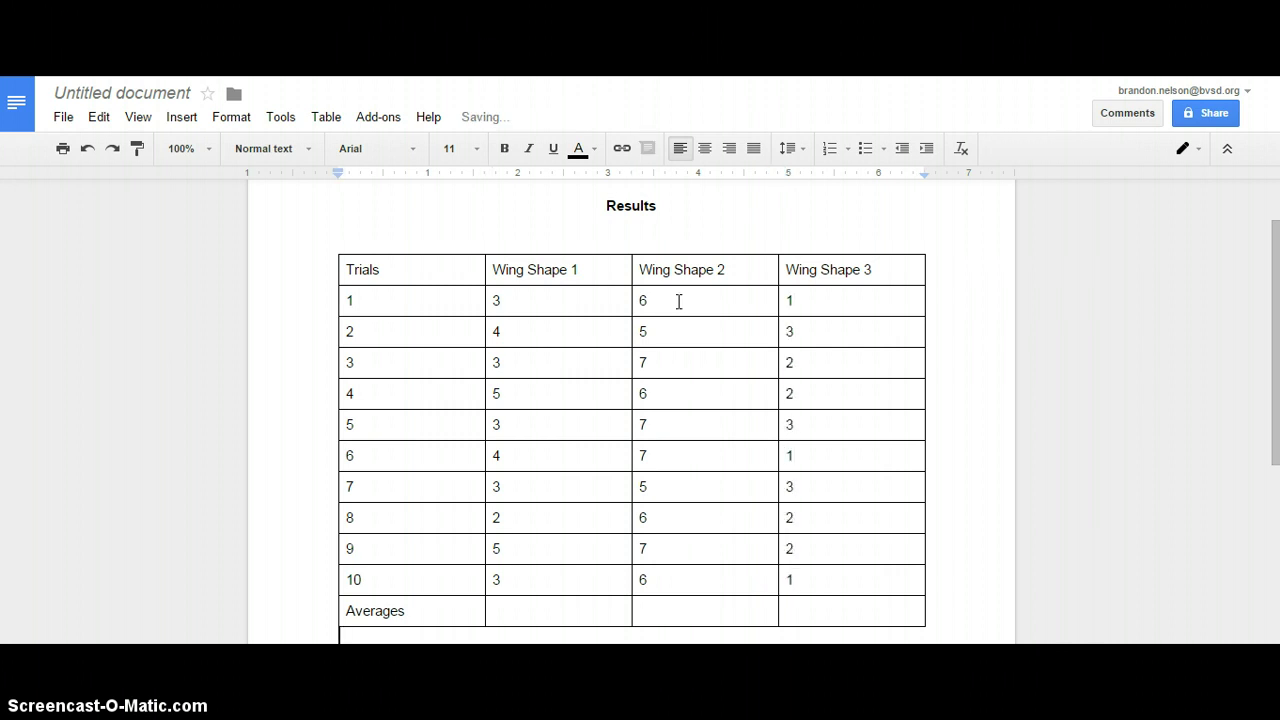
key(Up)
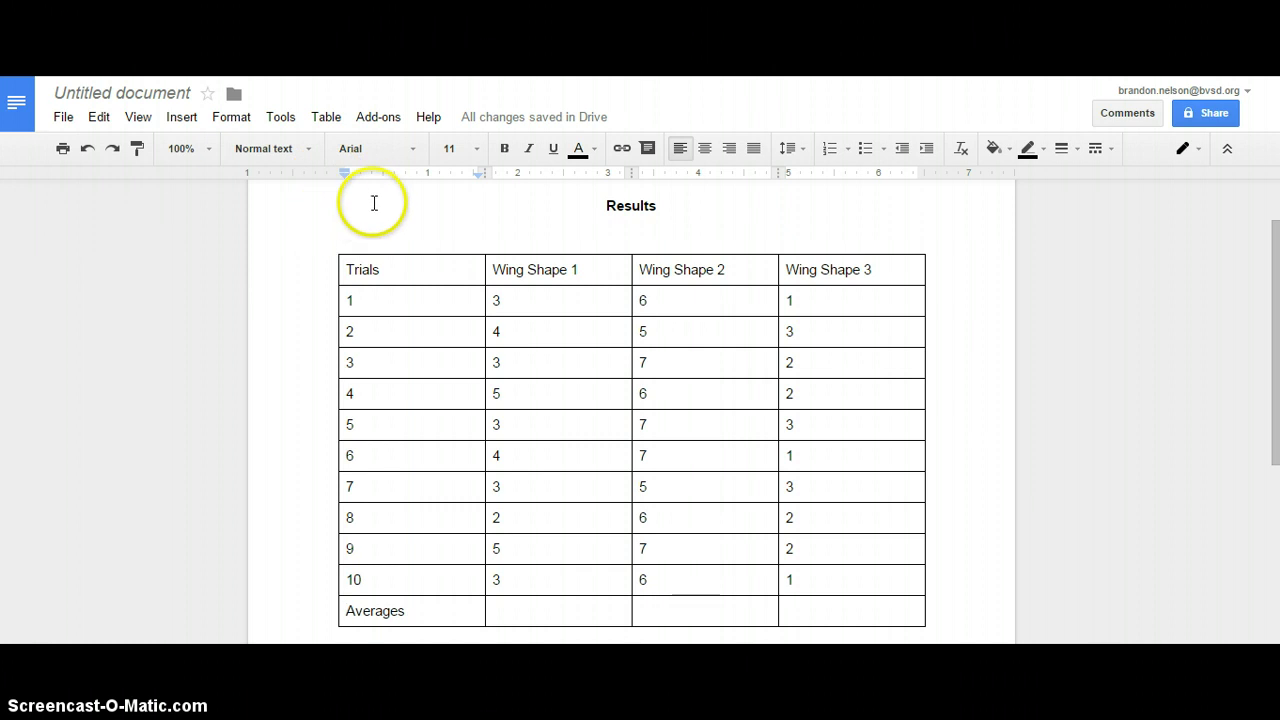
Select the whole table from the Trials cell to the last Averages cell
key(ctrl+Tab)
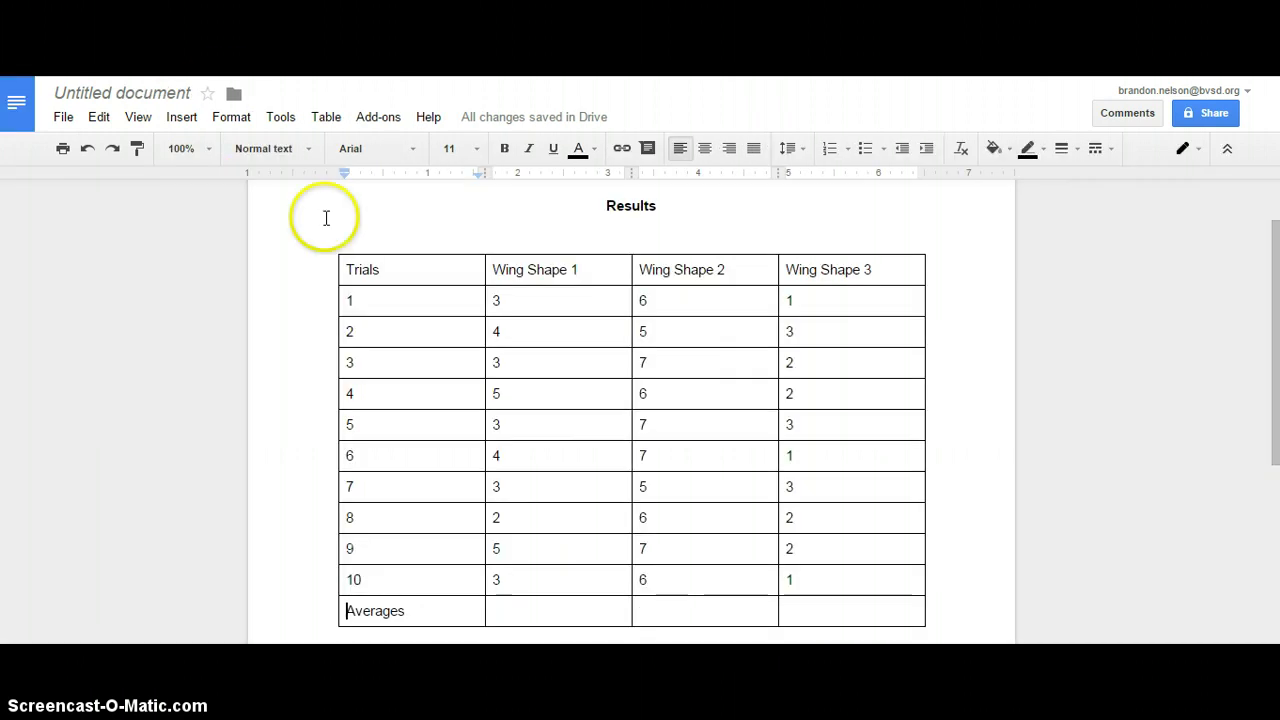
click(346, 268)
mouse_move(346, 268)
mouse_down()
mouse_move(514, 326)
mouse_move(833, 616)
mouse_up()
key(ctrl+c)
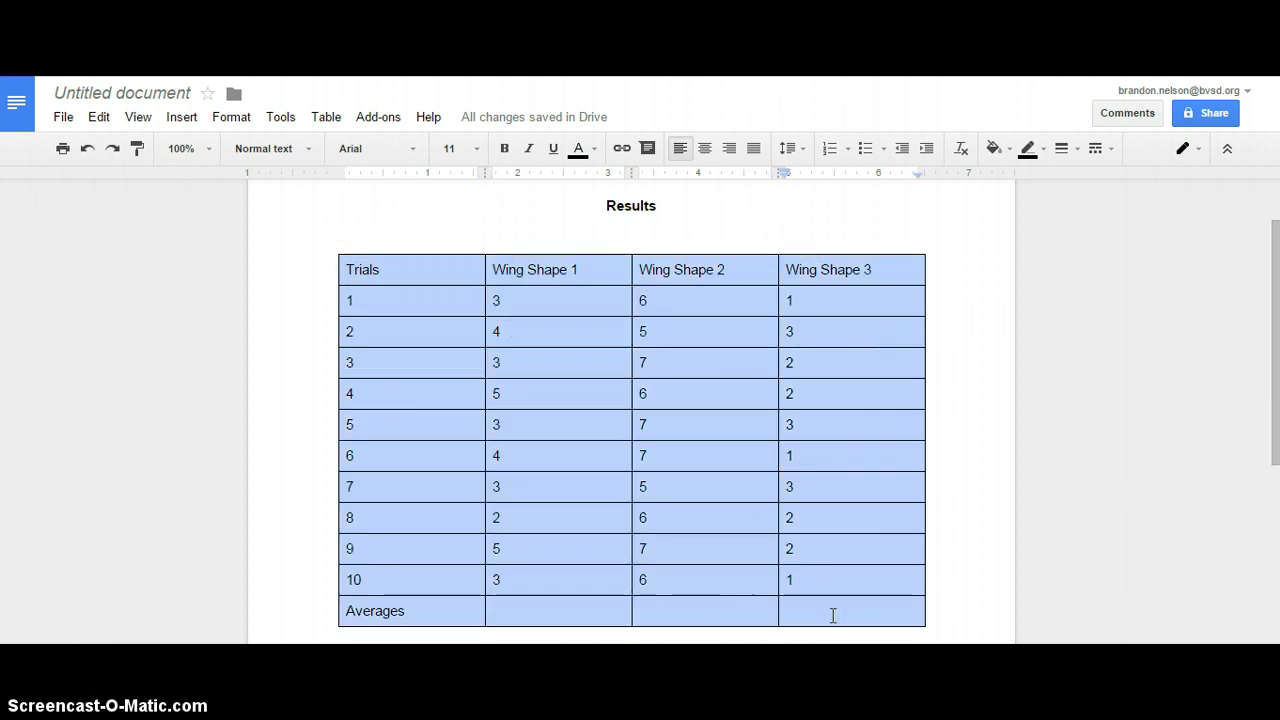
Paste the copied results table into cell A1 of the blank spreadsheet
click(150, 77)
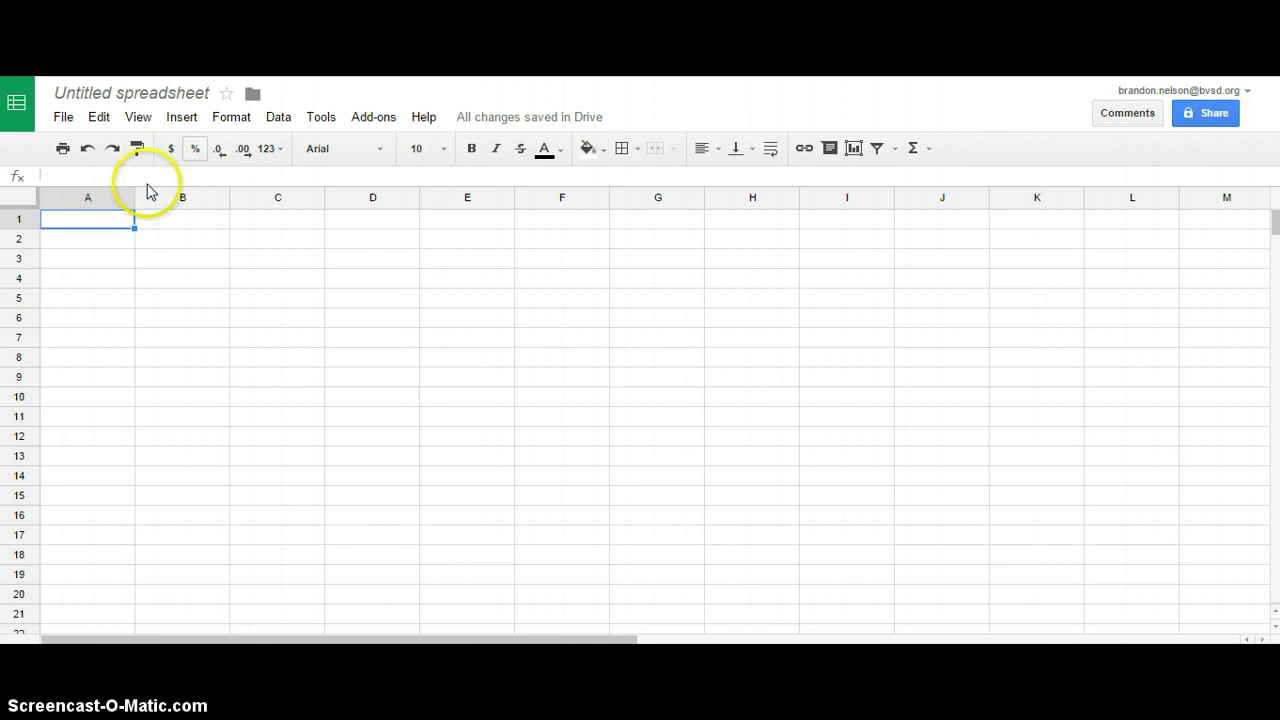
click(114, 222)
key(ctrl+v)
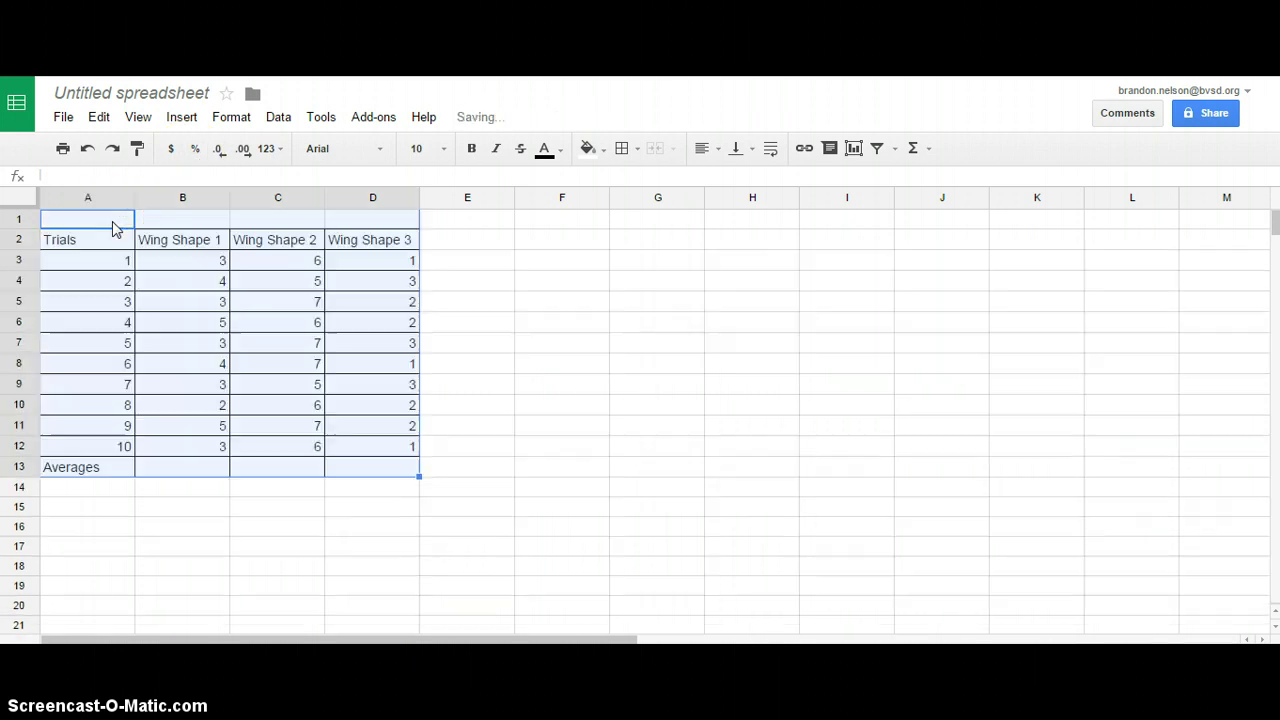
click(447, 370)
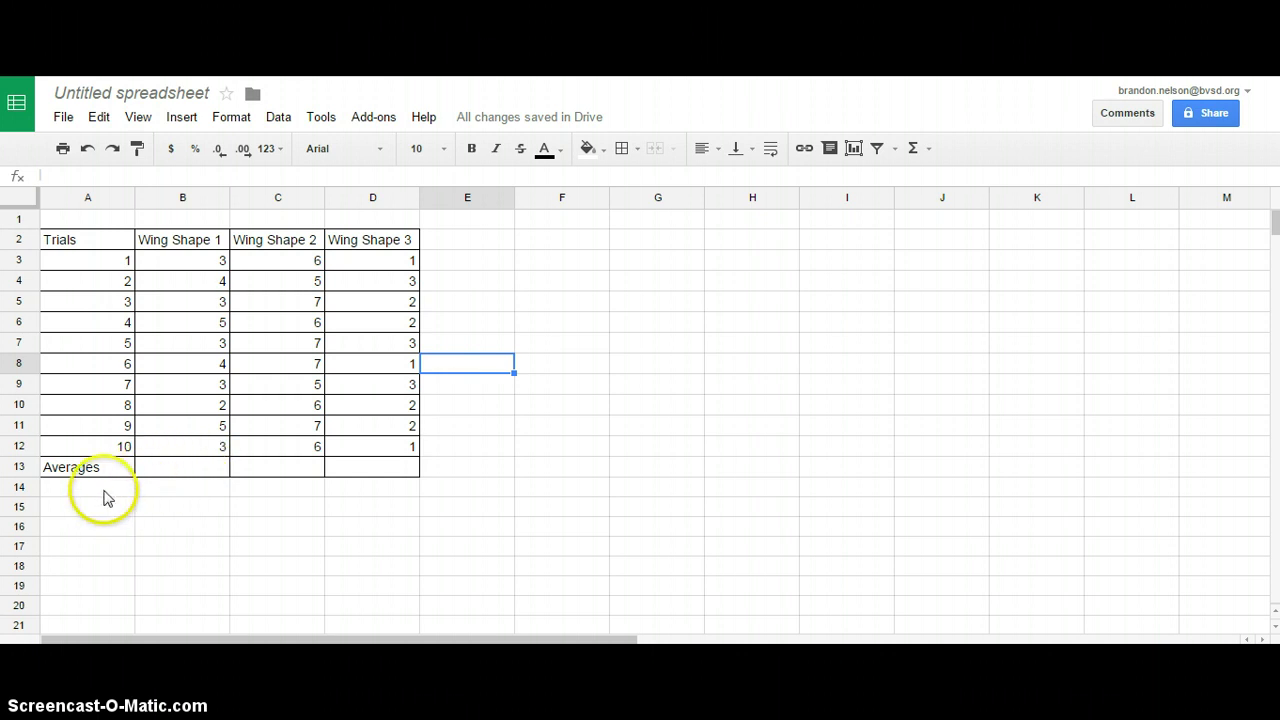
Enter =AVERAGE(B3:B12) in cell B13, giving 3.5
click(170, 472)
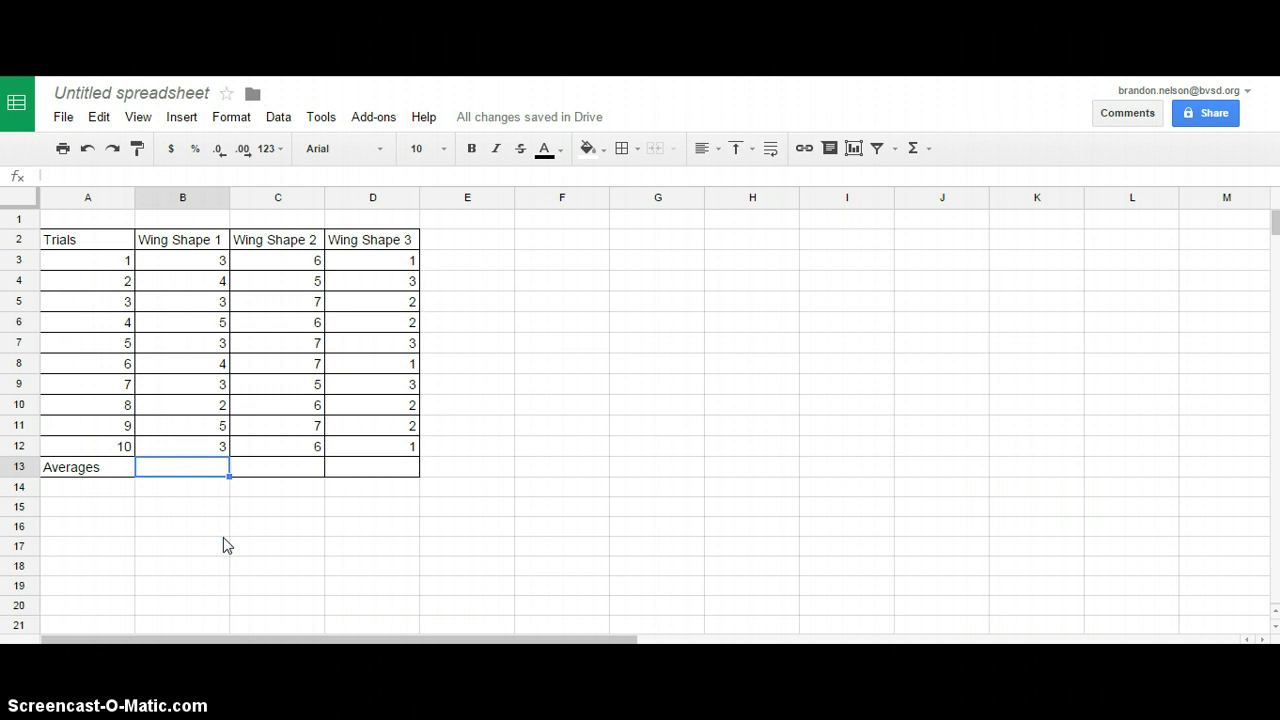
text(=)
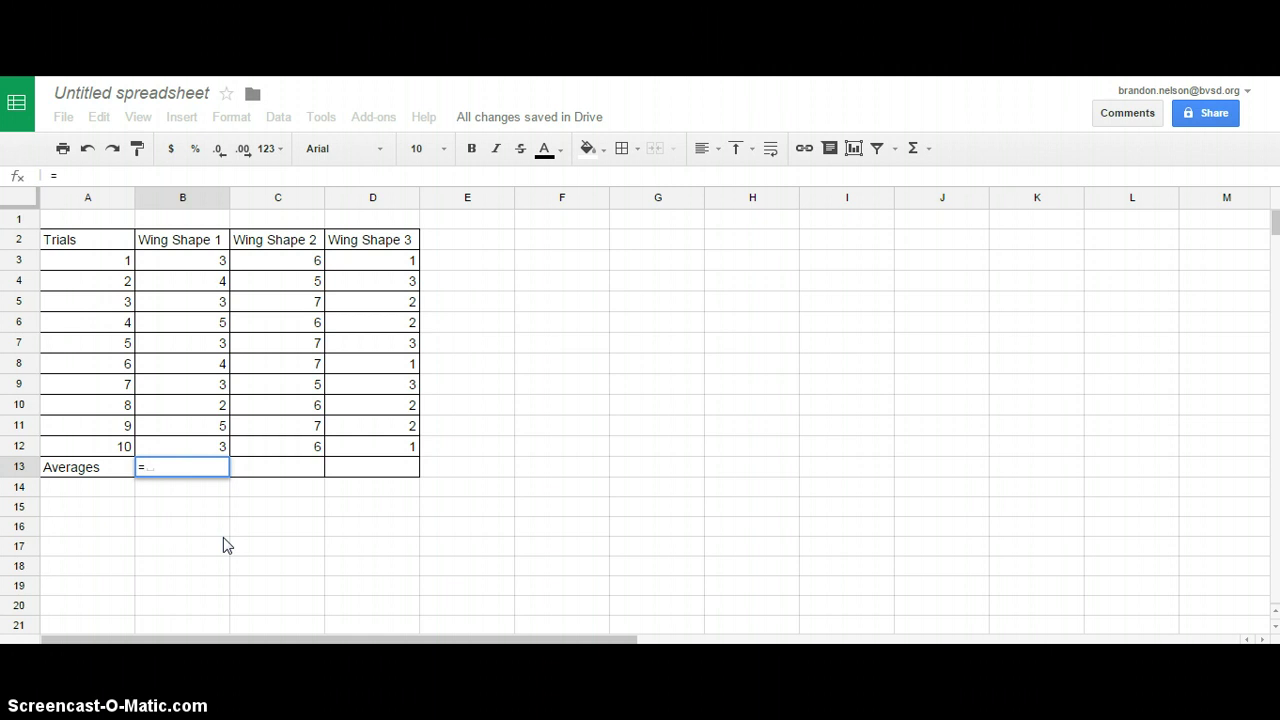
text(A)
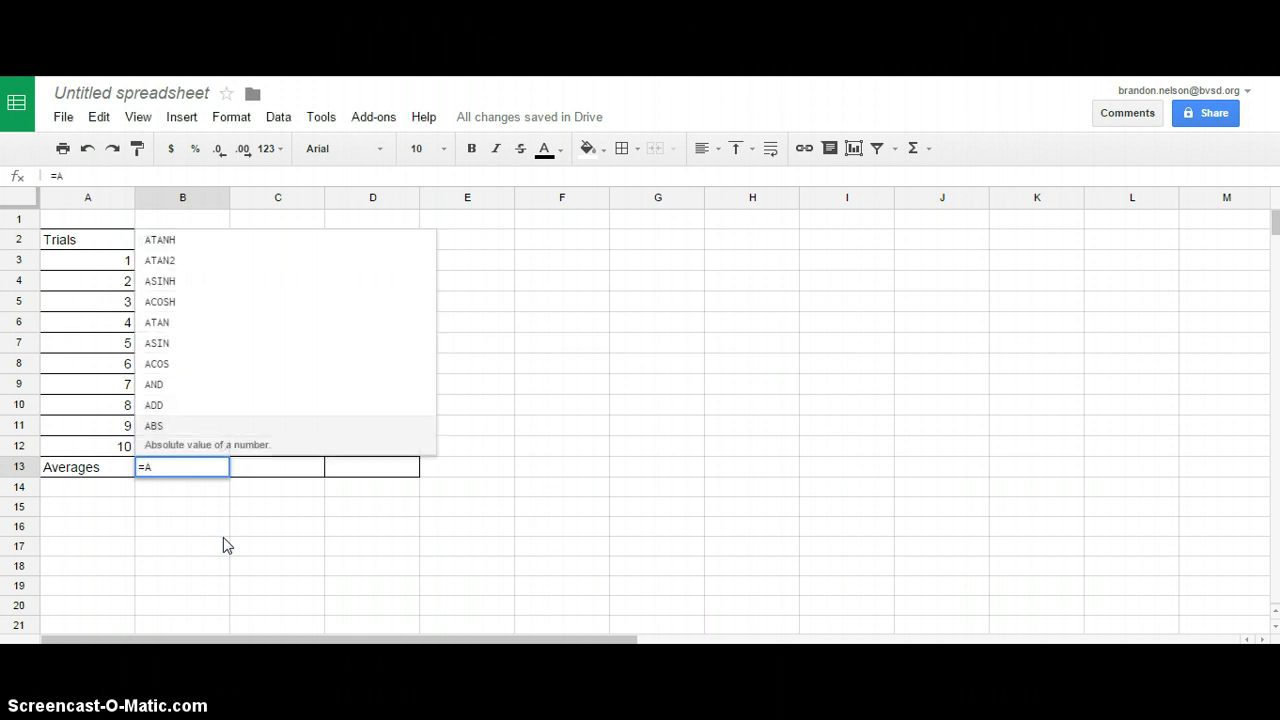
text(ver)
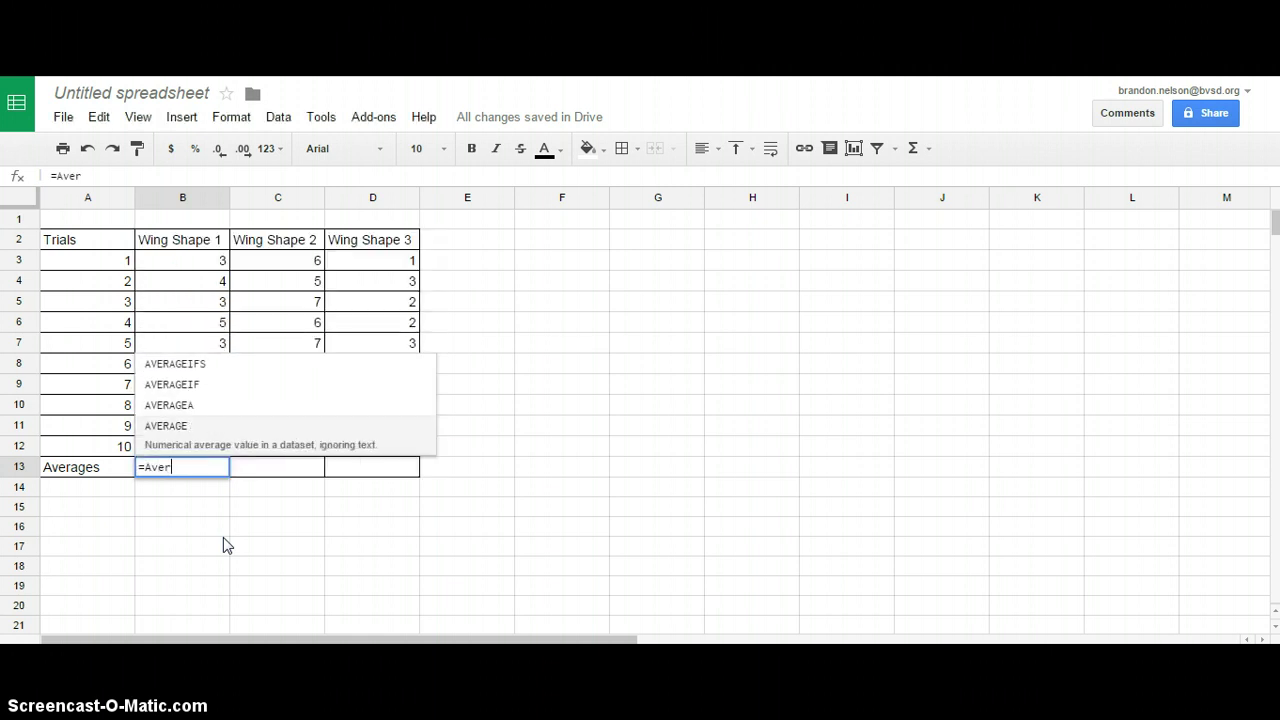
click(176, 430)
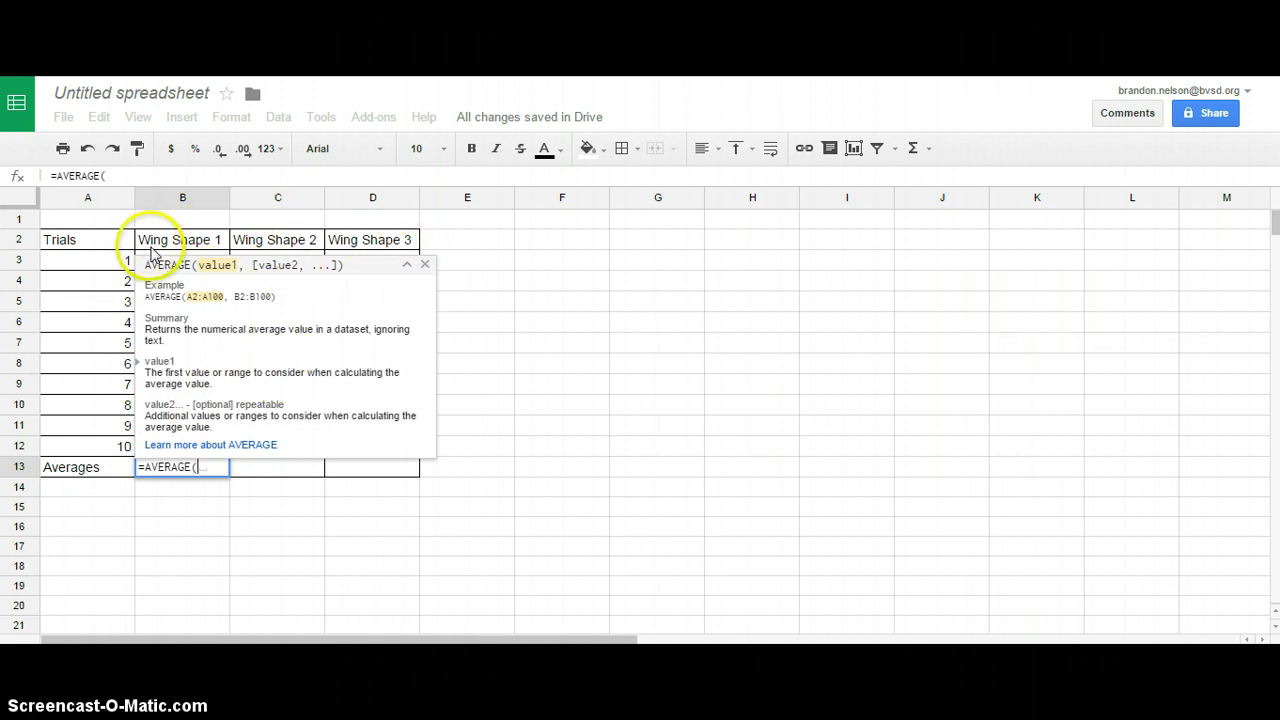
drag(152, 258, 183, 452)
text())
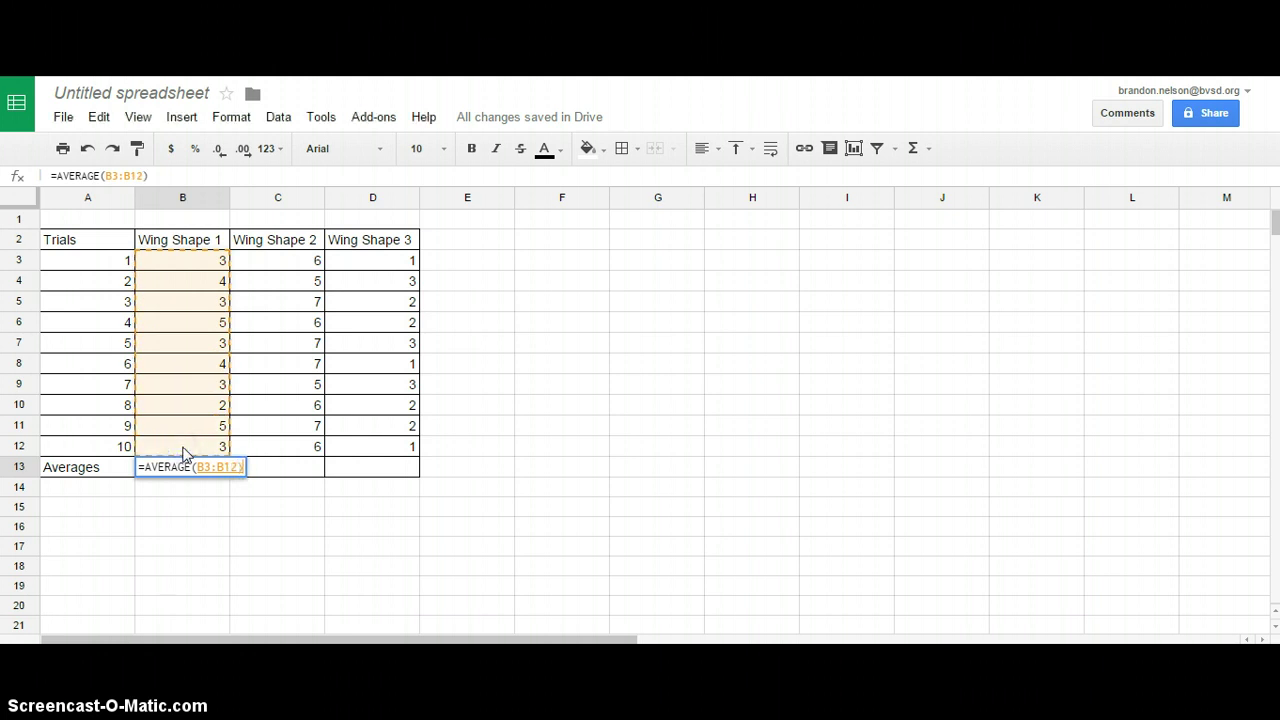
click(186, 467)
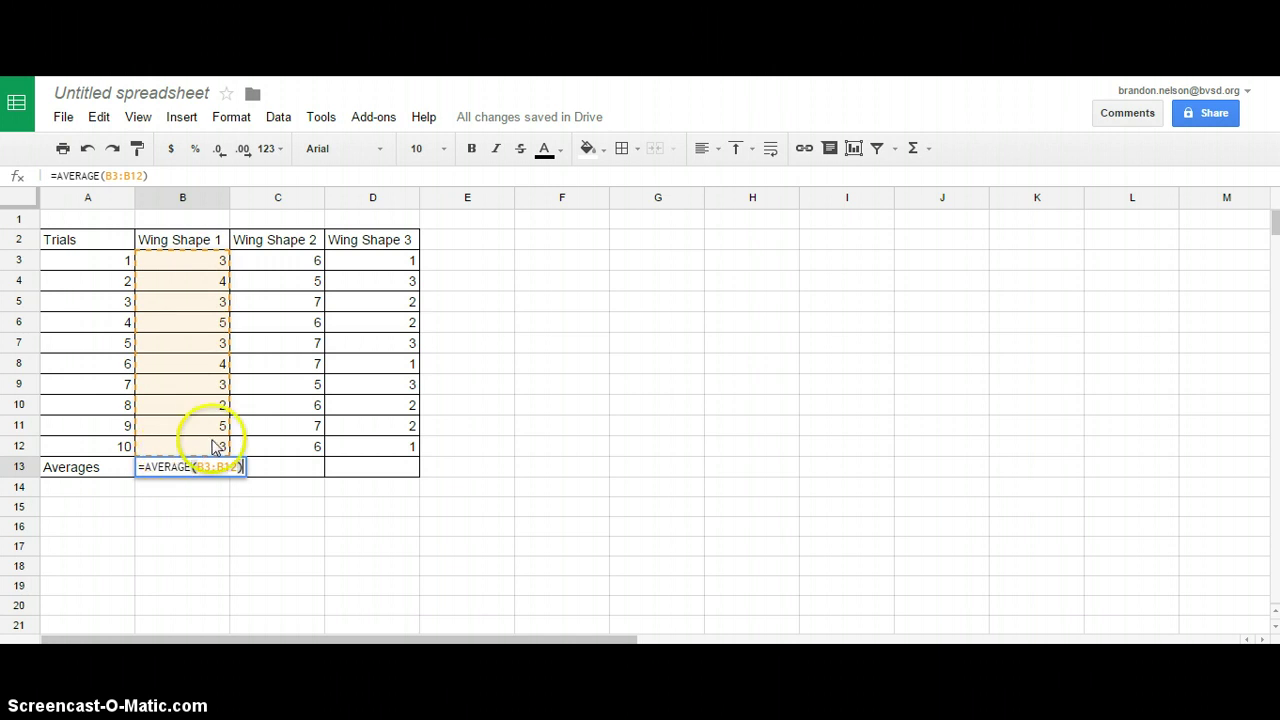
key(Return)
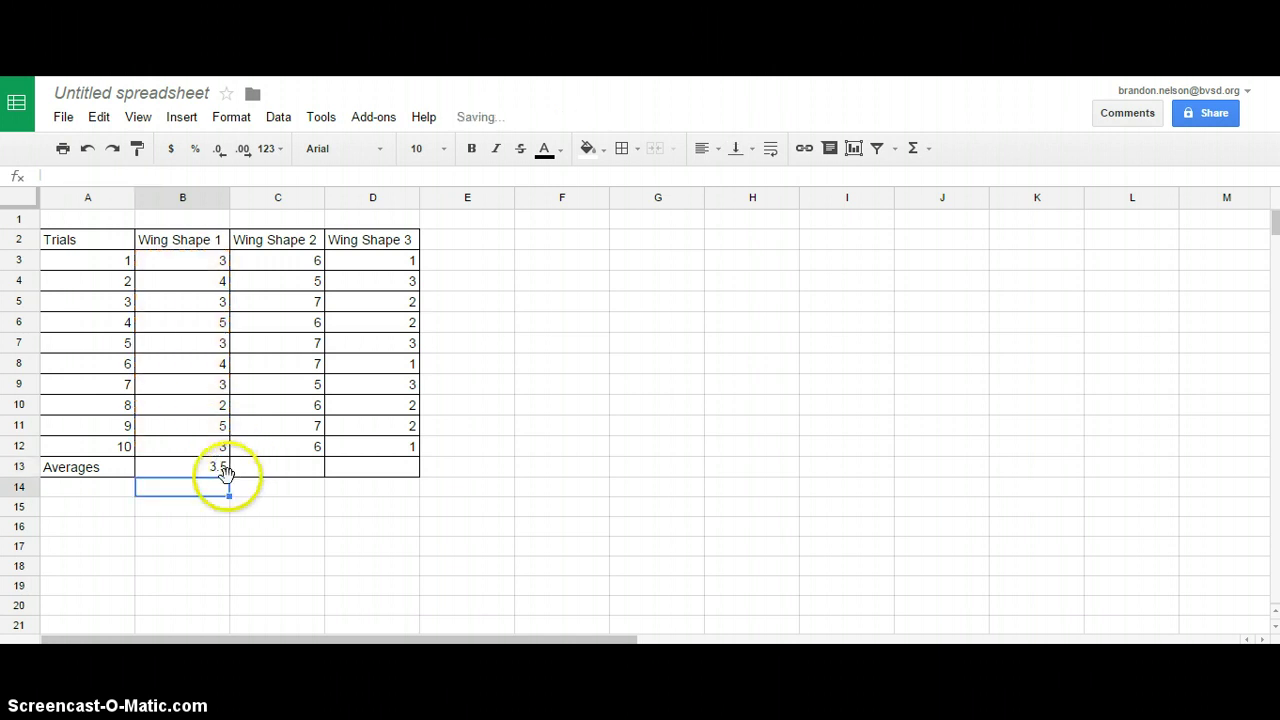
Copy the B13 average formula into C13:D13, giving 6.2 and 2, then select B13:D13
click(208, 472)
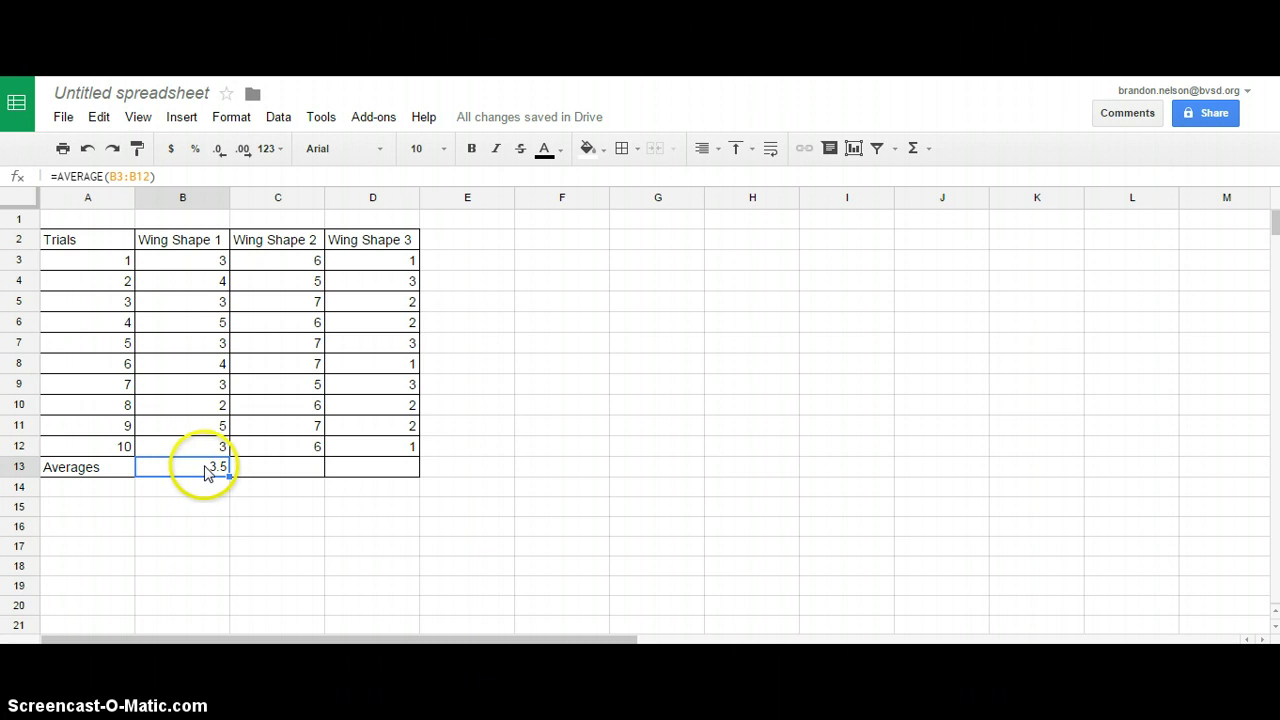
click(283, 470)
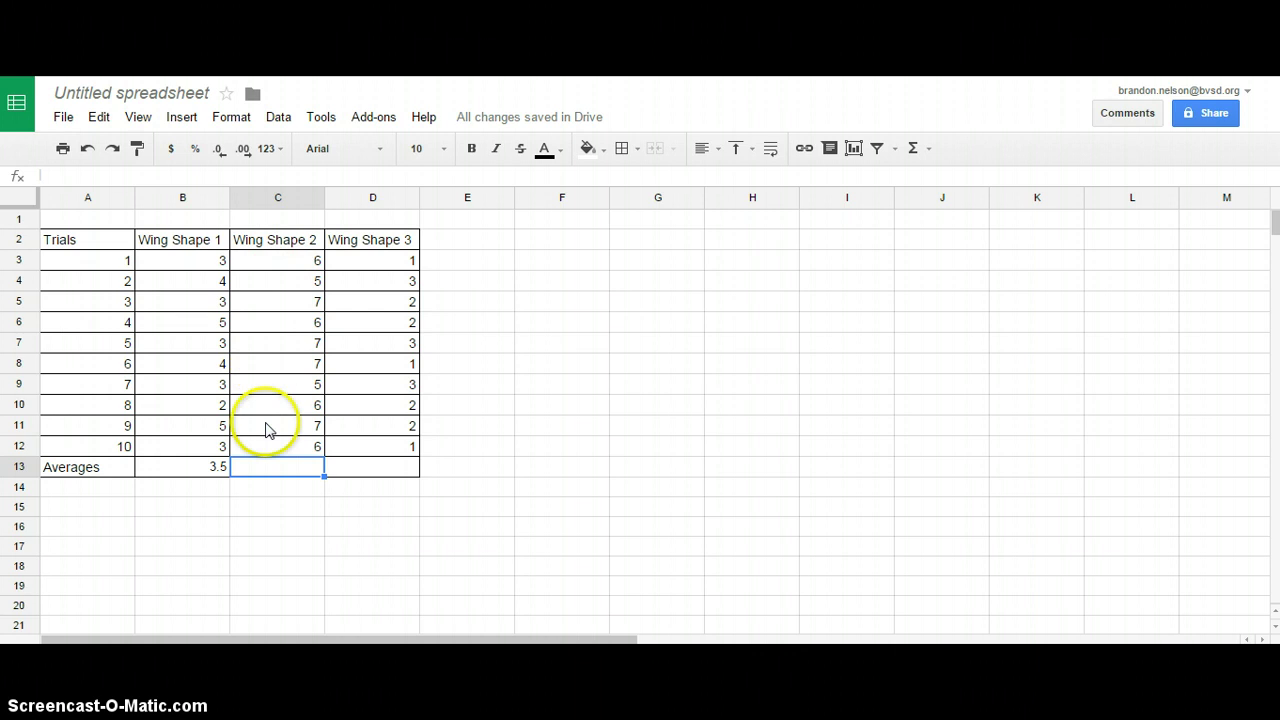
click(214, 469)
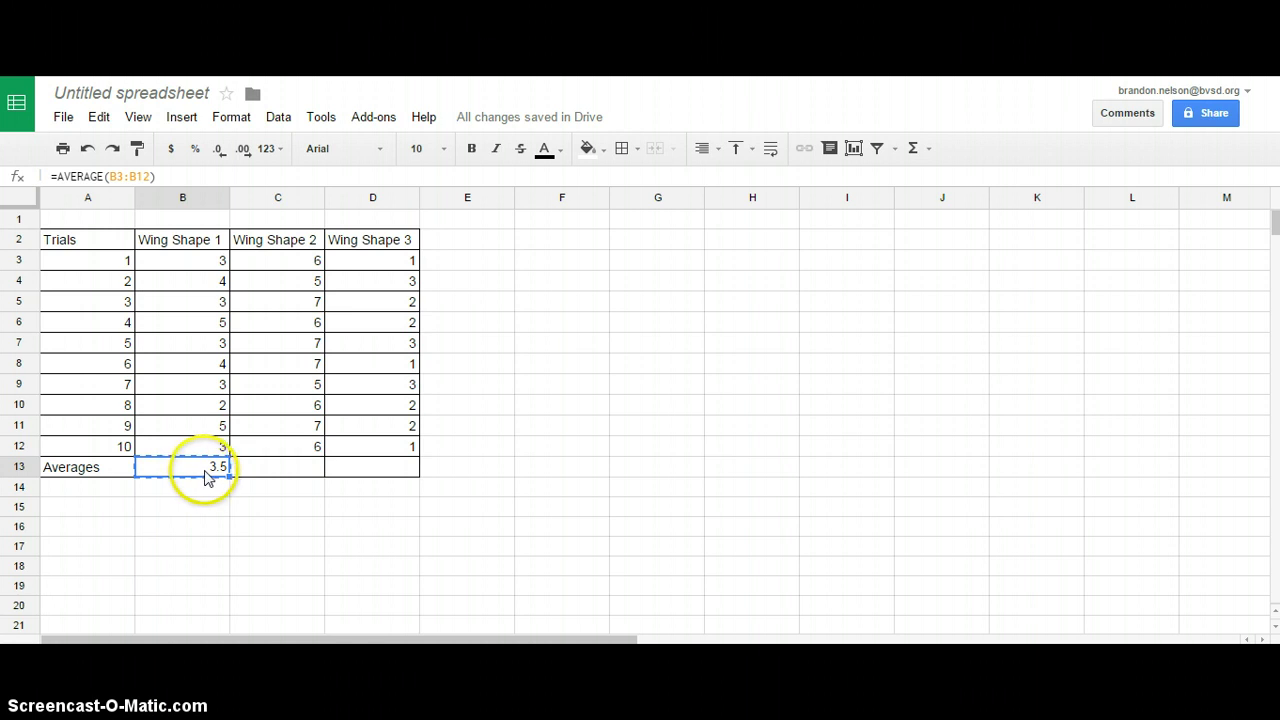
click(272, 466)
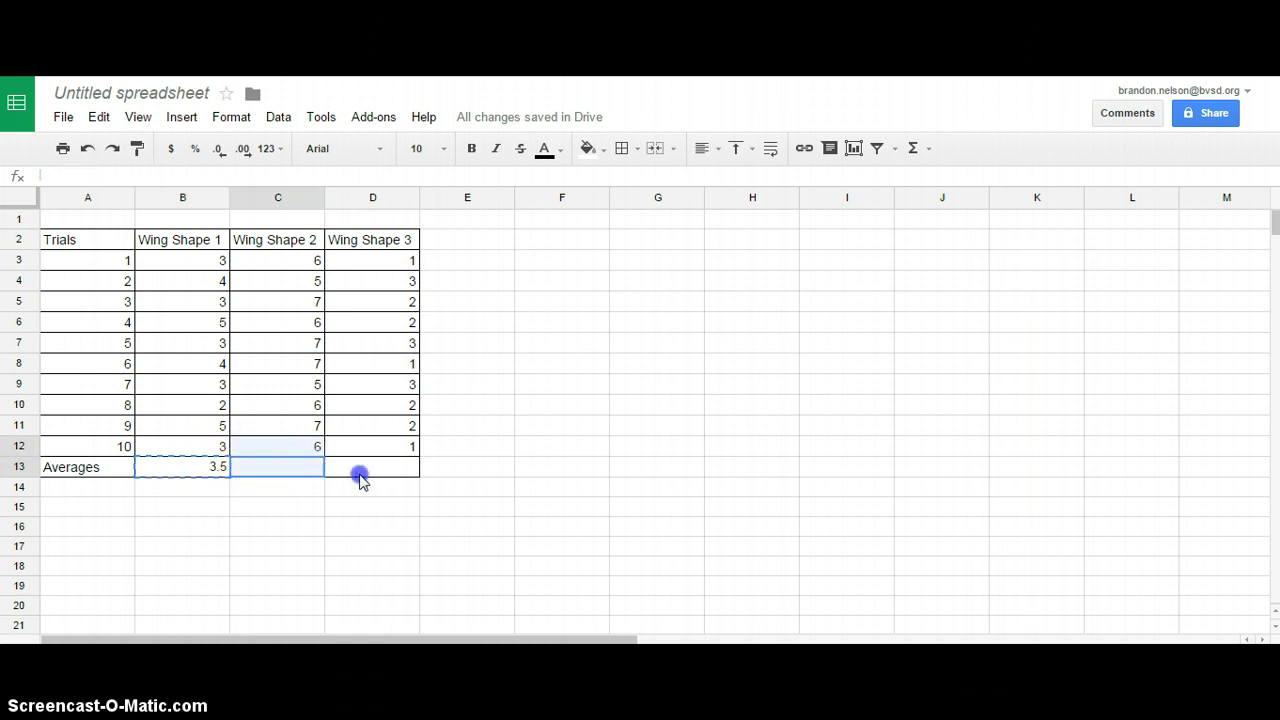
drag(360, 476, 364, 480)
key(ctrl+v)
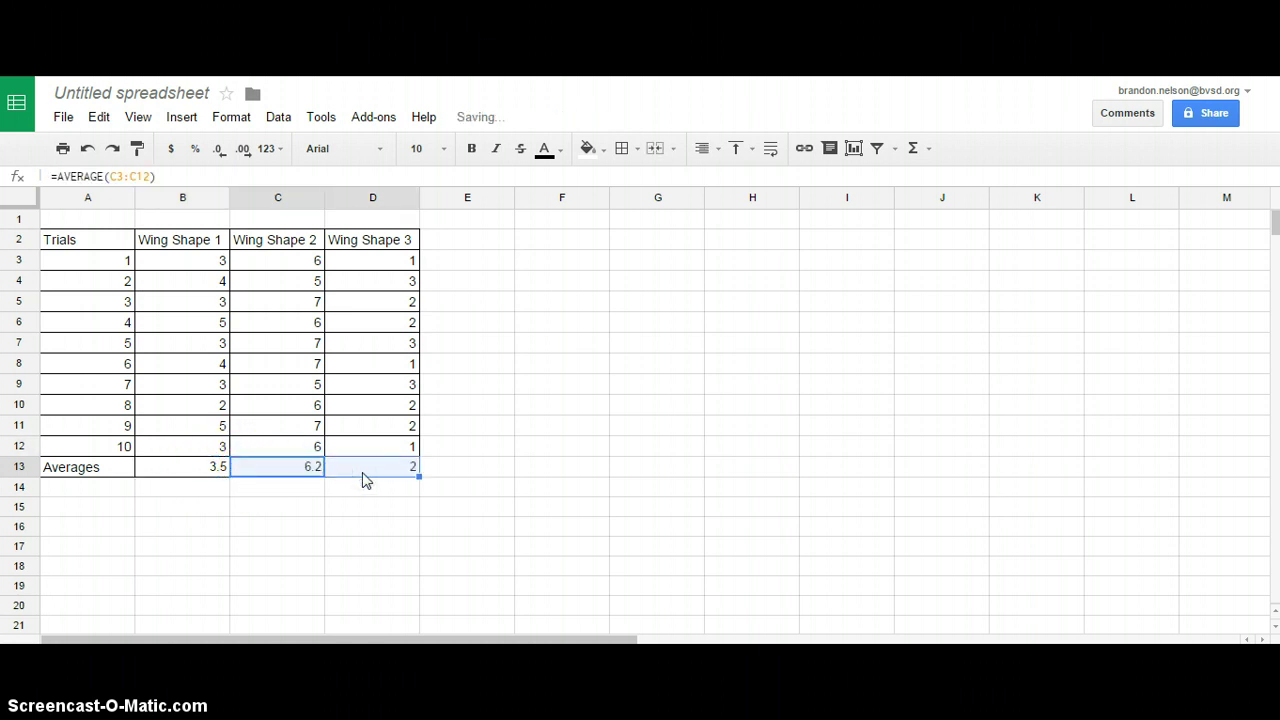
click(316, 474)
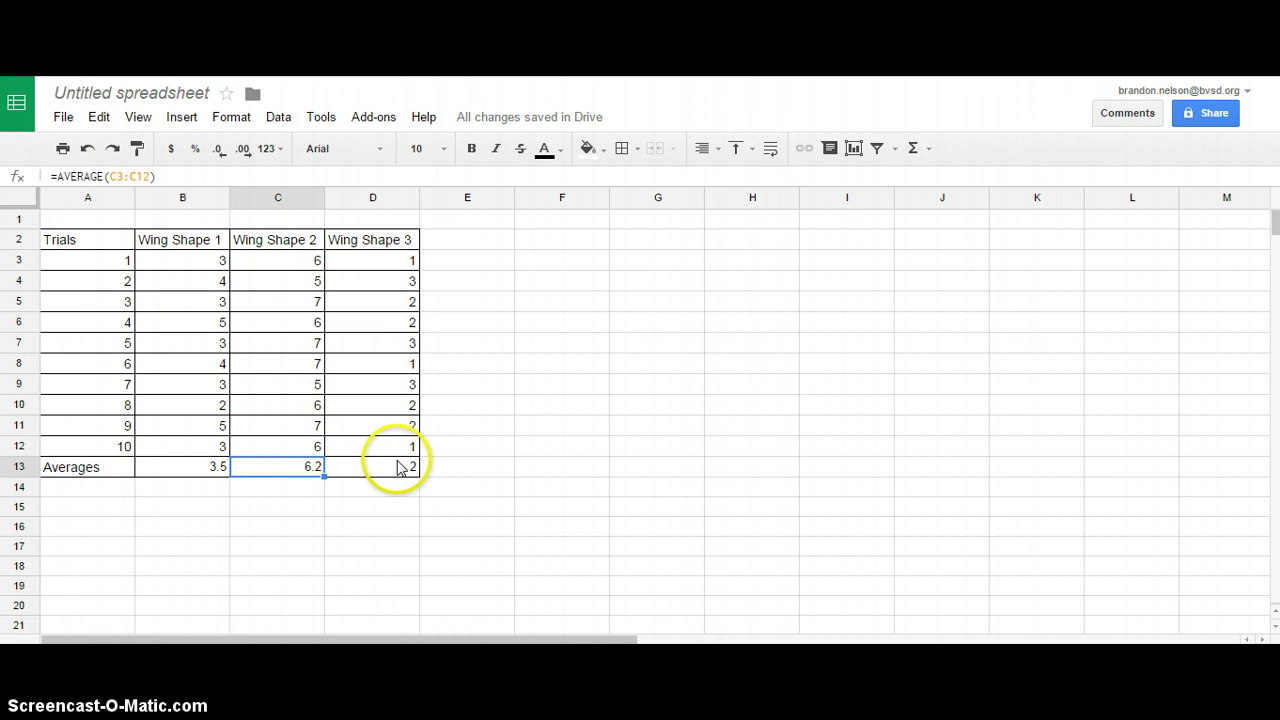
drag(192, 472, 350, 472)
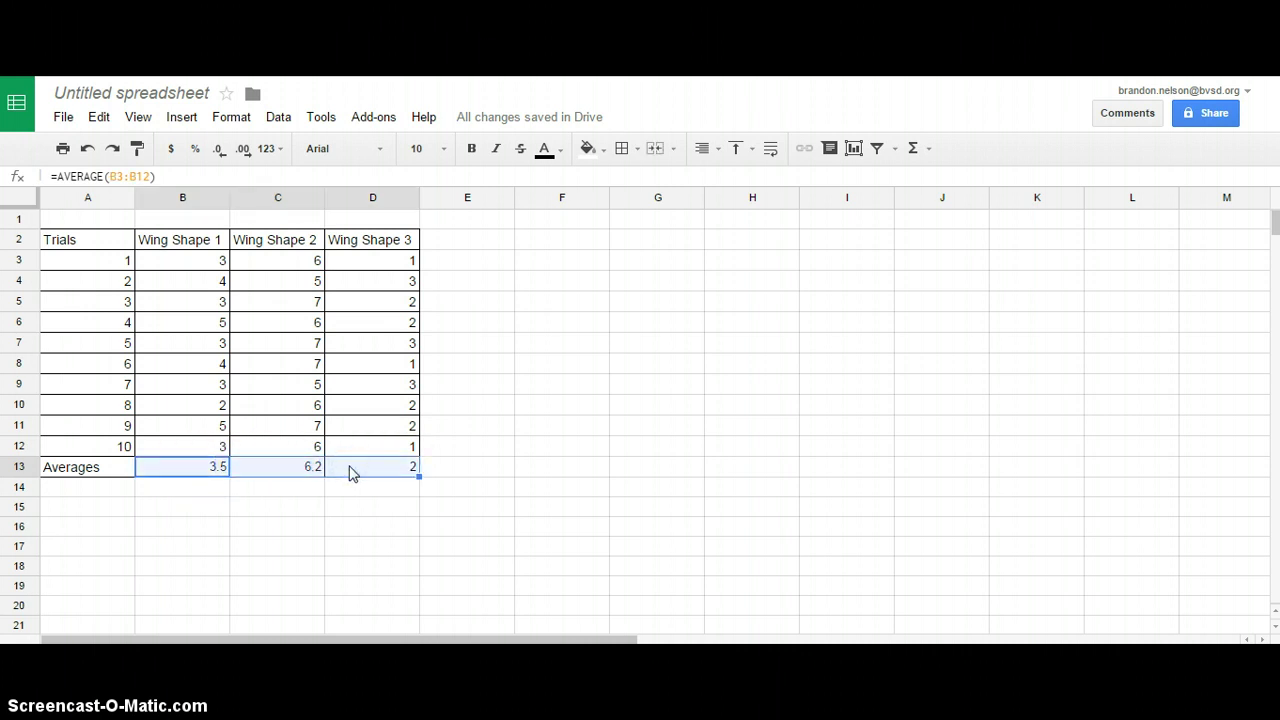
Copy the averages 3.5, 6.2 and 2 into the Docs table's empty Averages cells
key(ctrl+c)
key(ctrl+Tab)
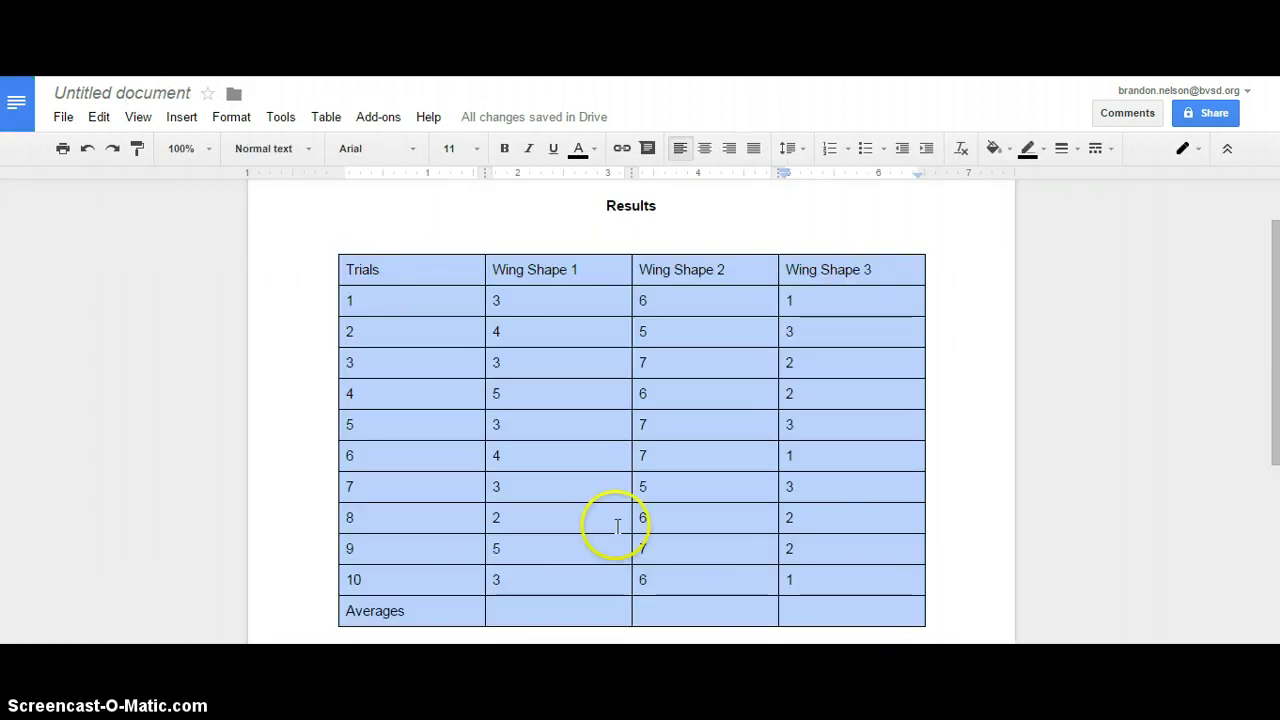
click(570, 611)
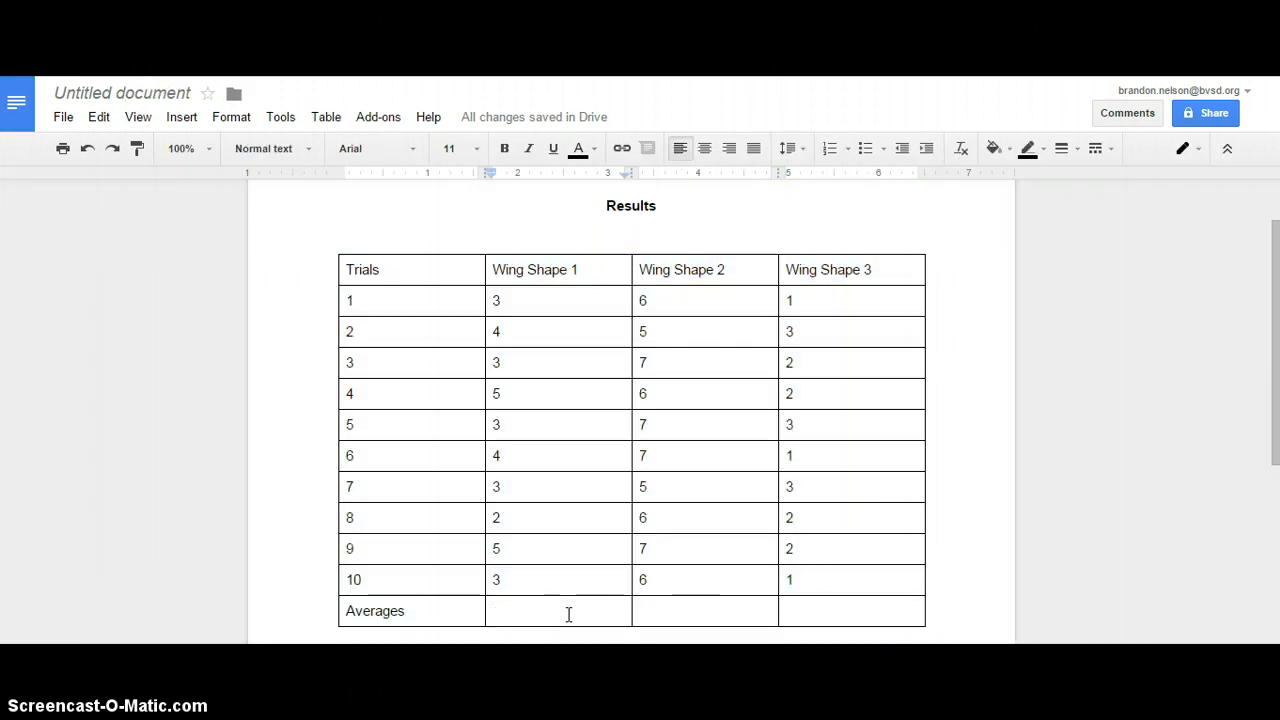
drag(568, 614, 789, 600)
key(ctrl+v)
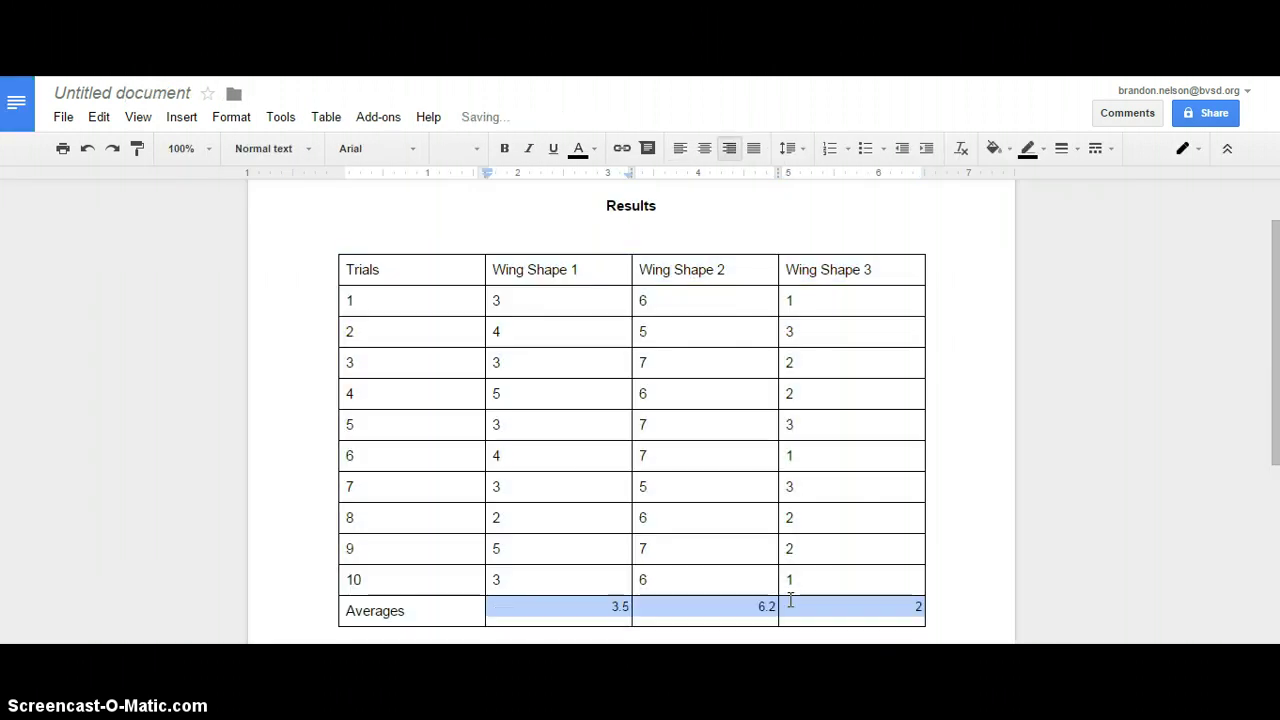
click(711, 615)
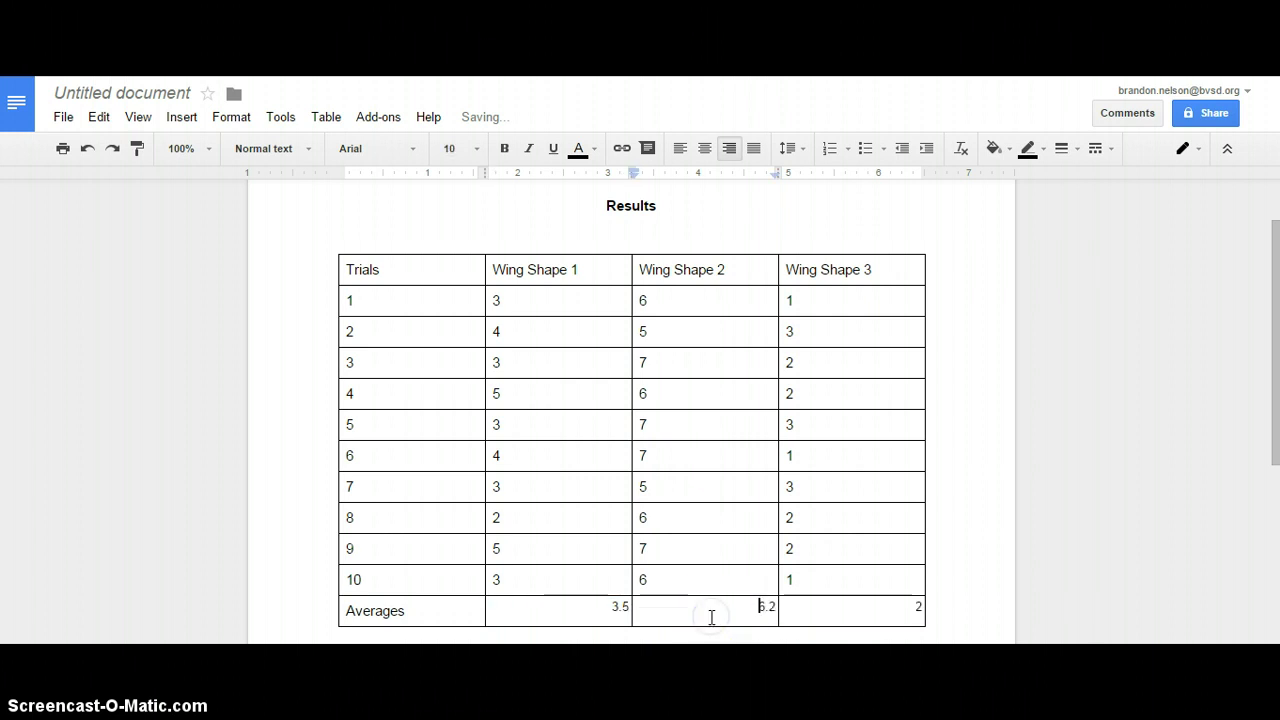
Center-align the text in every cell of the table
click(504, 611)
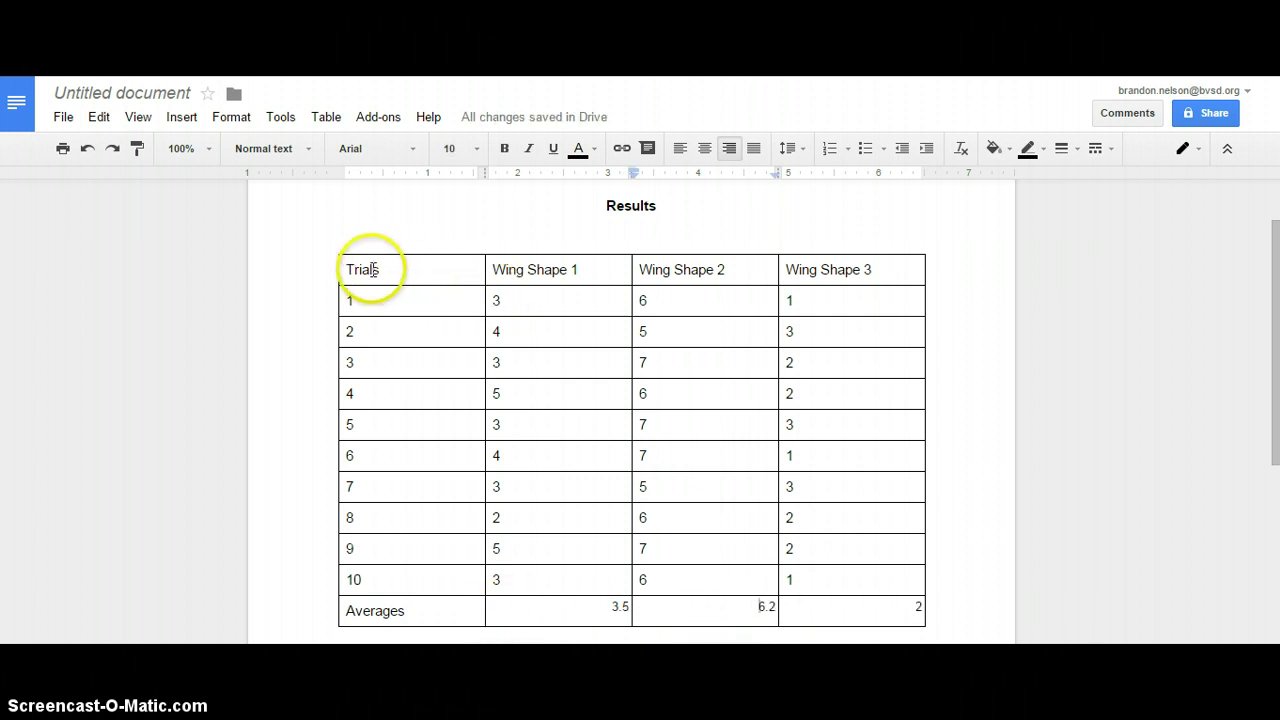
drag(343, 269, 860, 626)
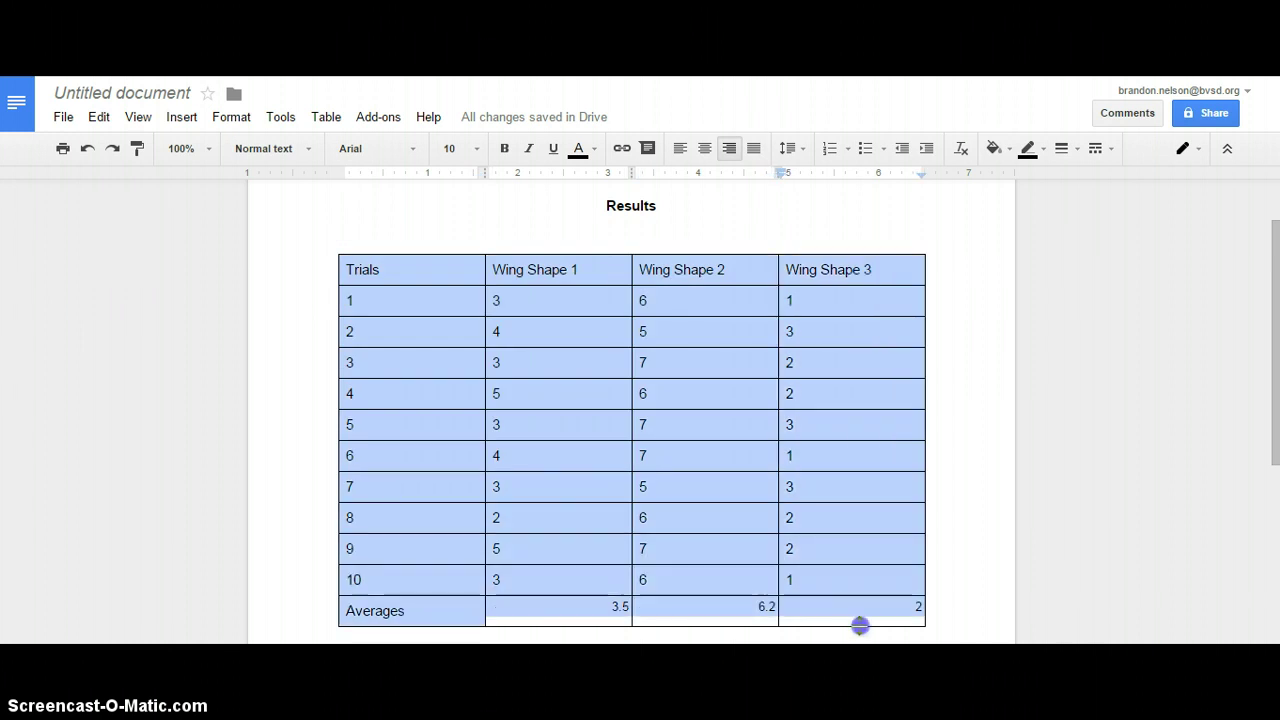
click(706, 149)
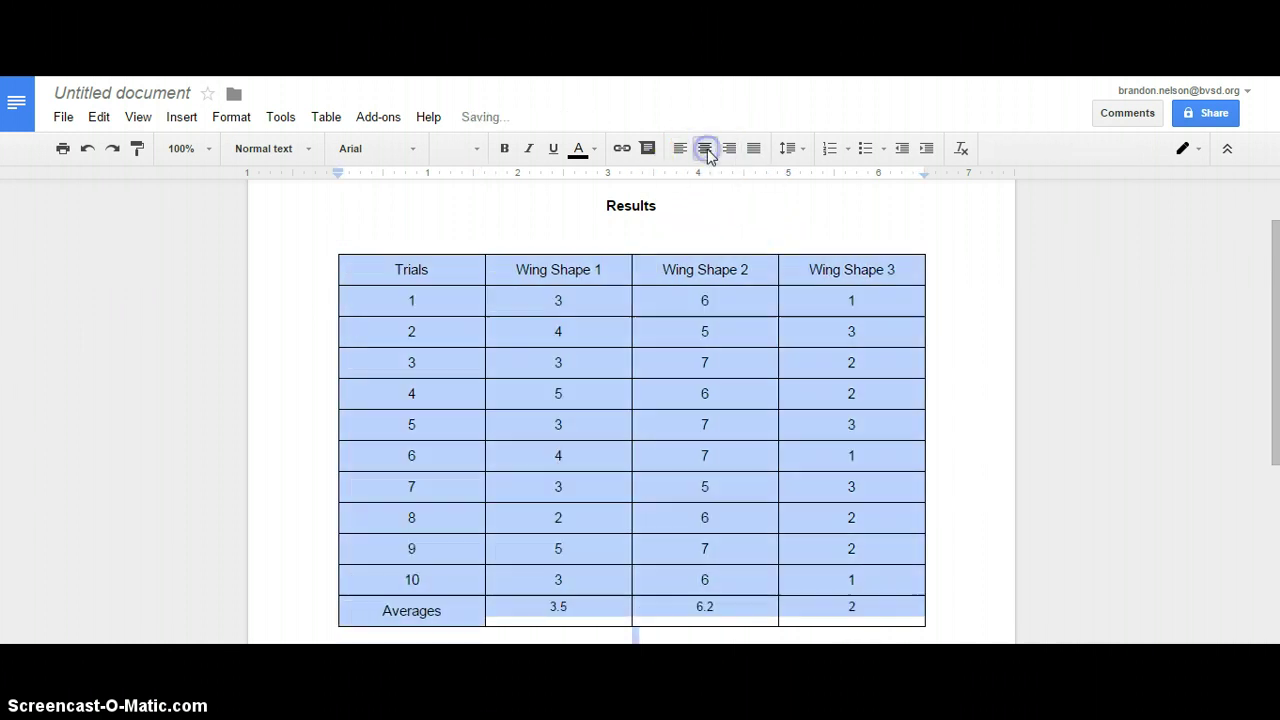
click(701, 549)
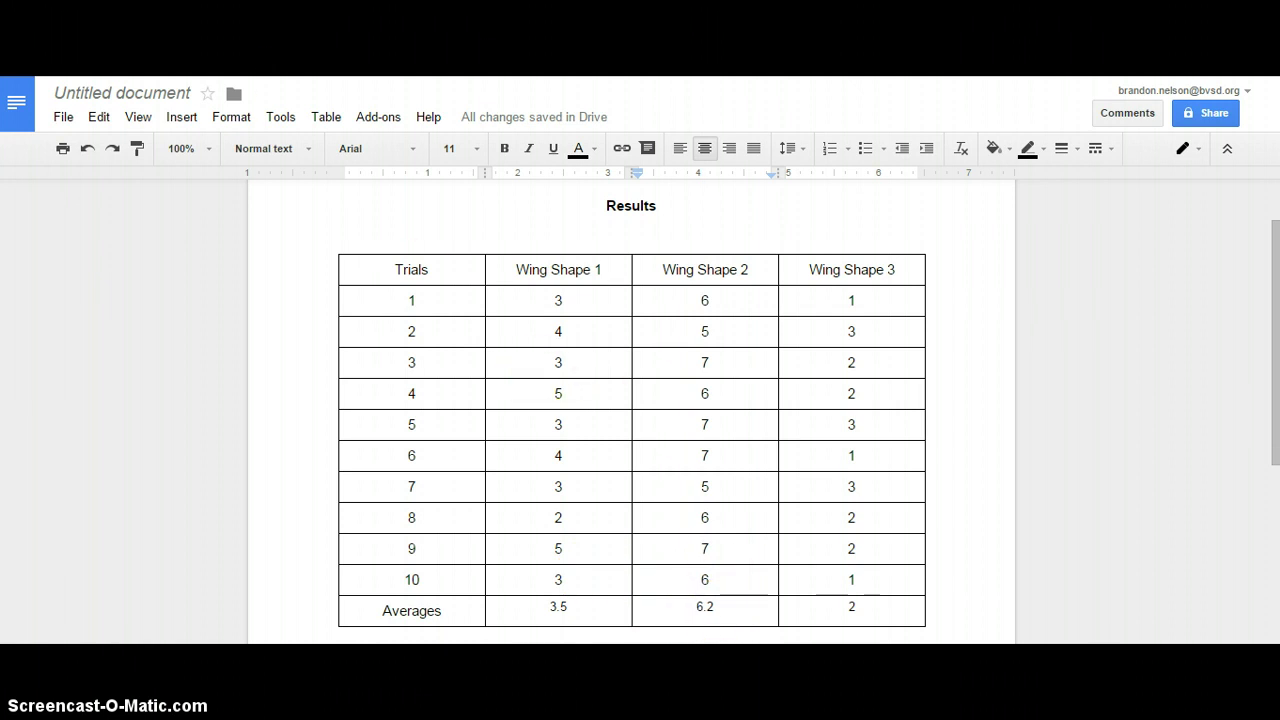
Back in Sheets, select A2:D12, the trial data without the Averages row
key(ctrl+Tab)
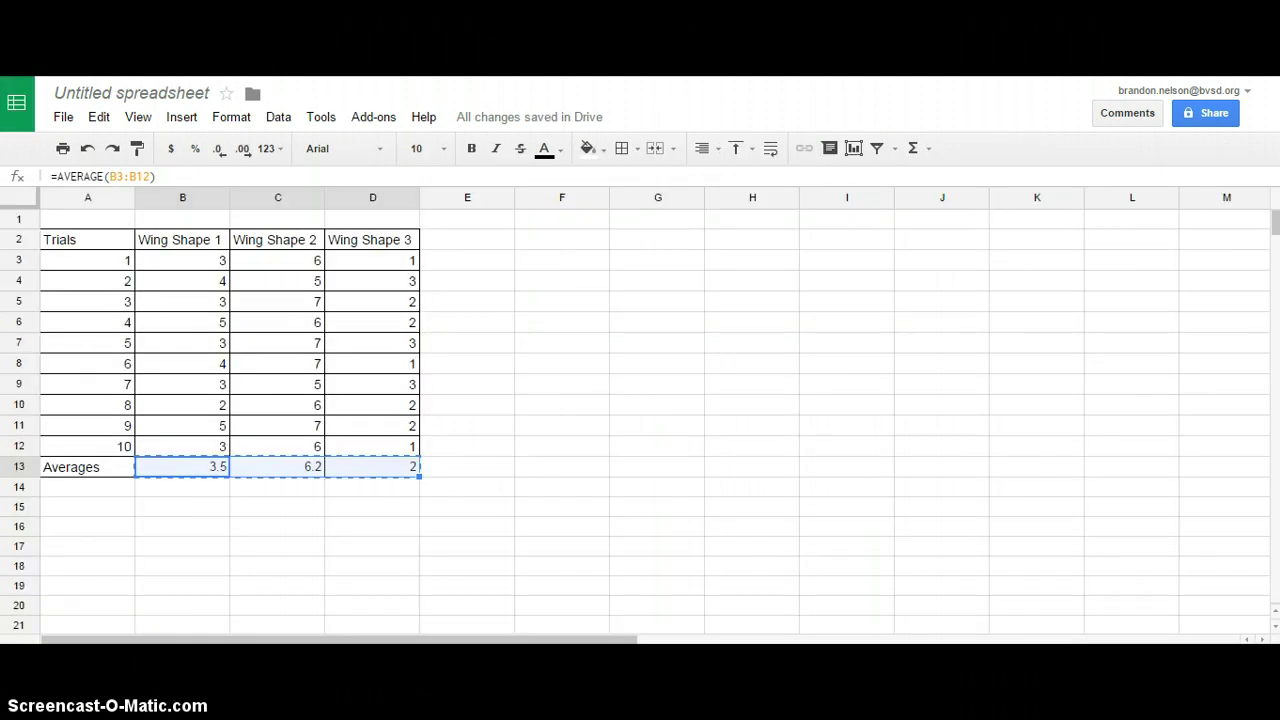
click(500, 366)
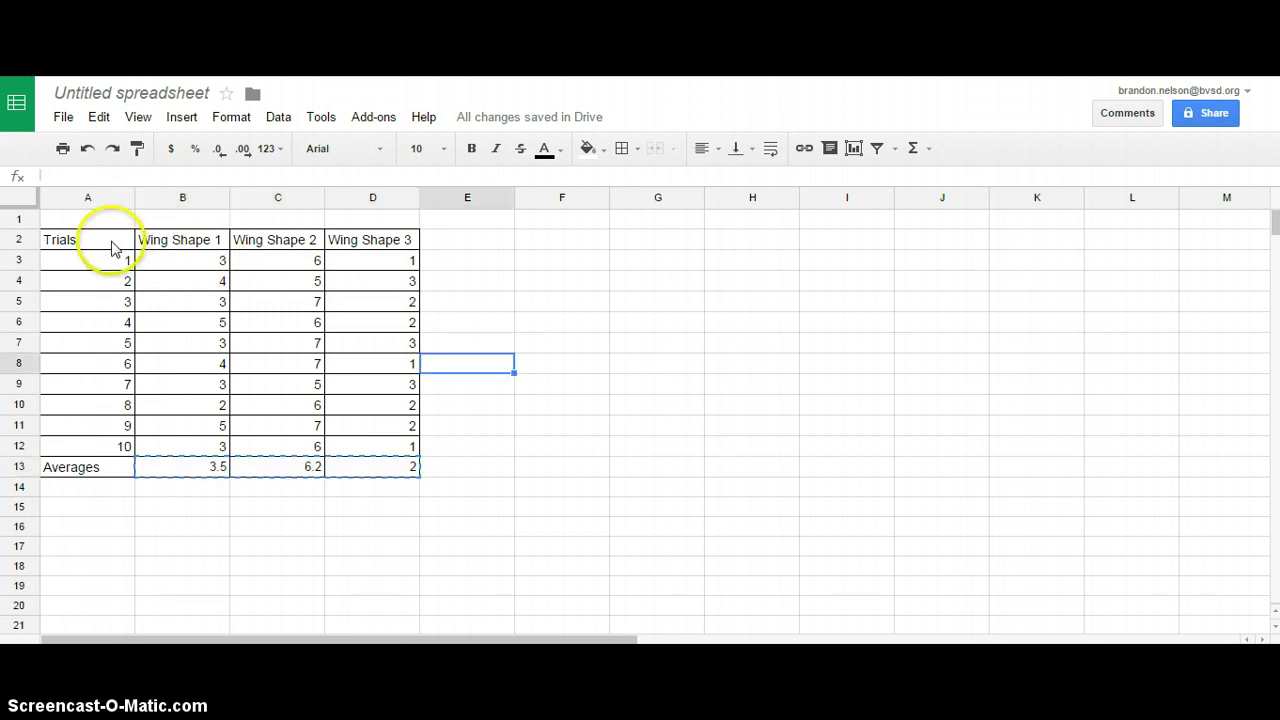
drag(108, 244, 371, 446)
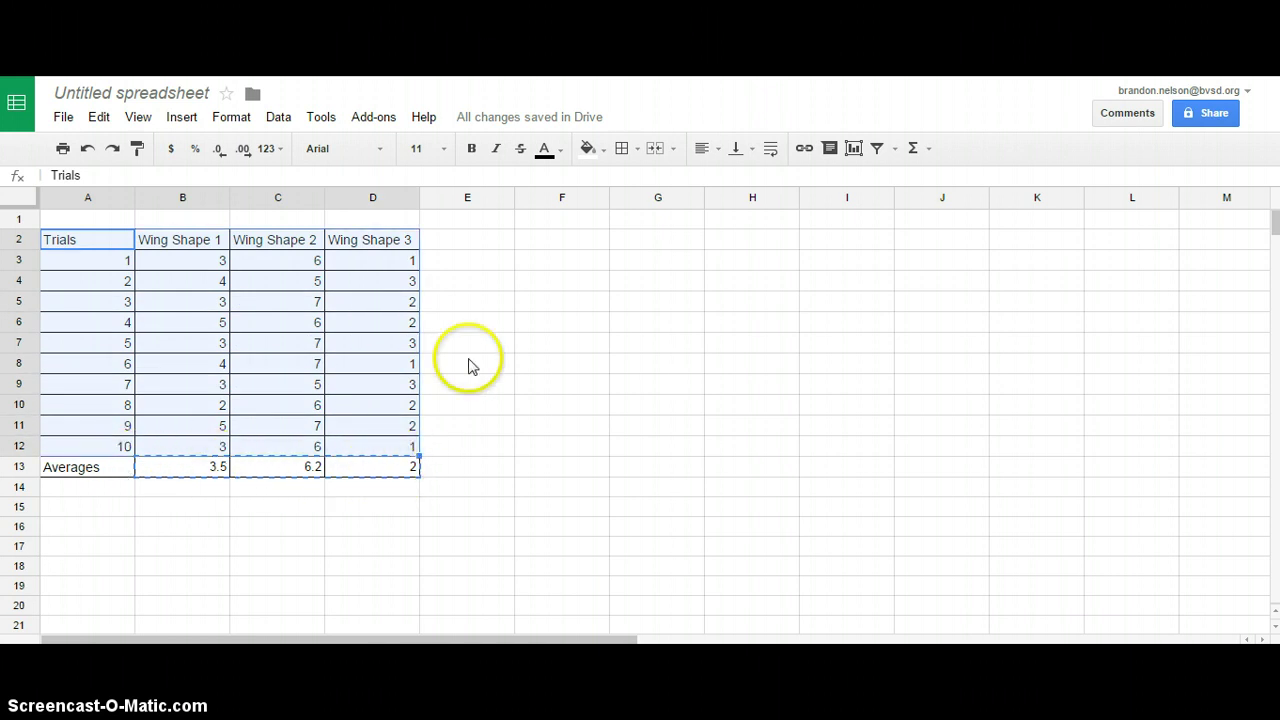
Insert a column chart of the selected data, using column A's trial numbers as labels
click(190, 124)
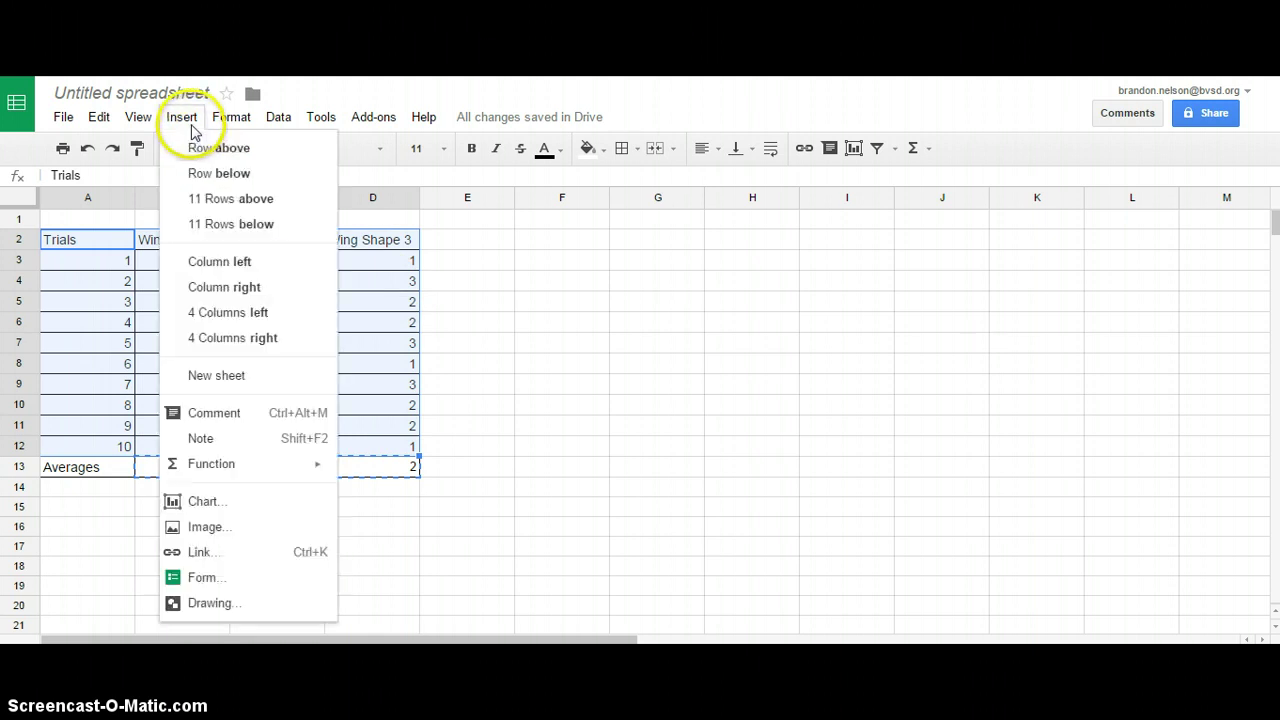
click(218, 506)
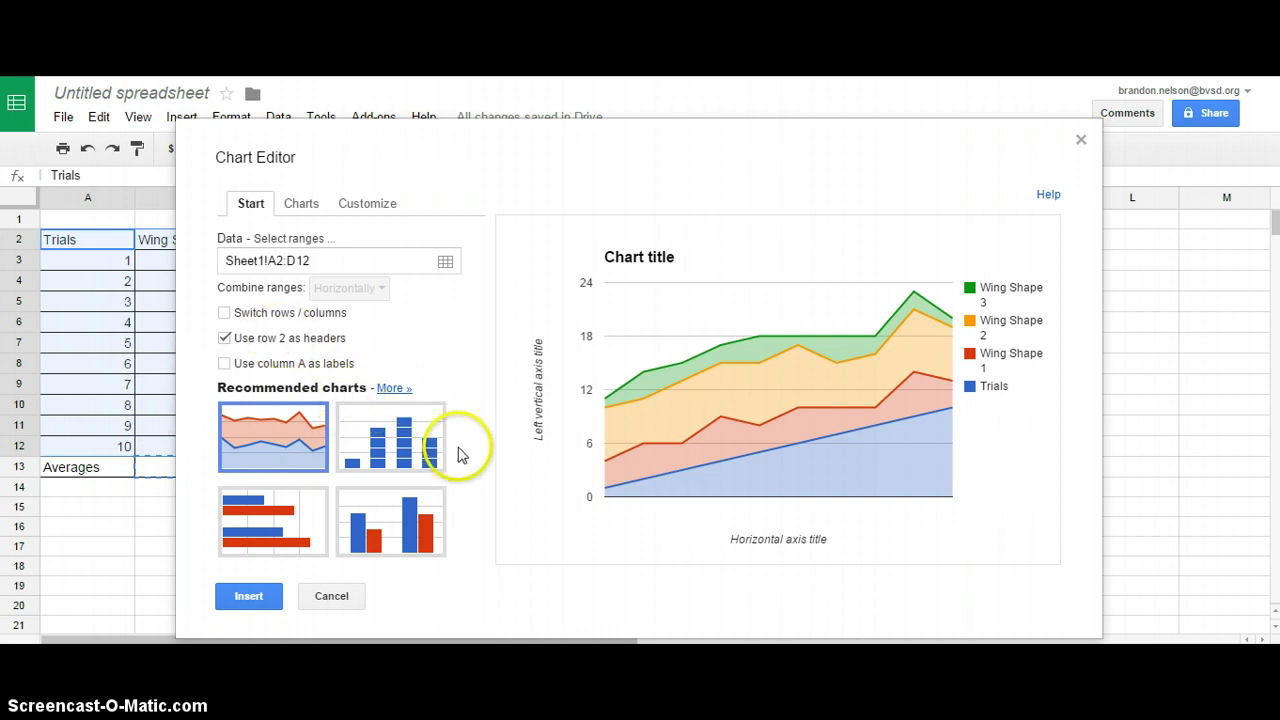
click(421, 529)
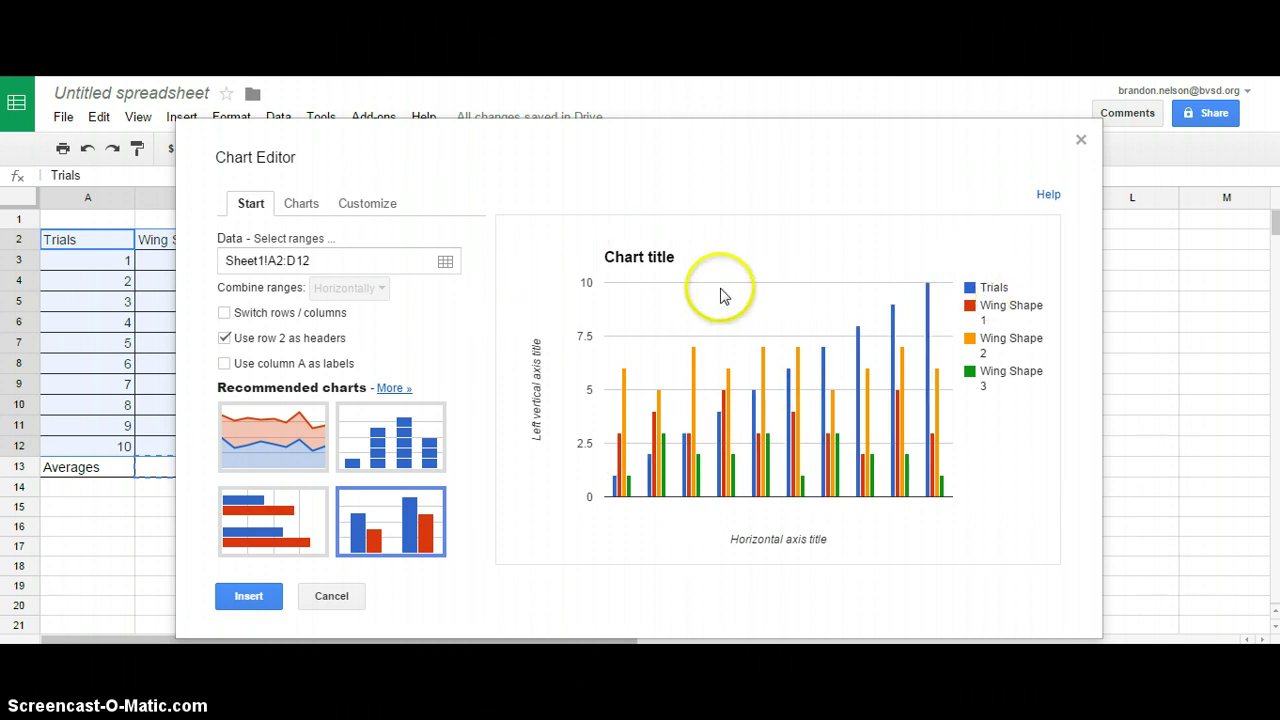
click(226, 368)
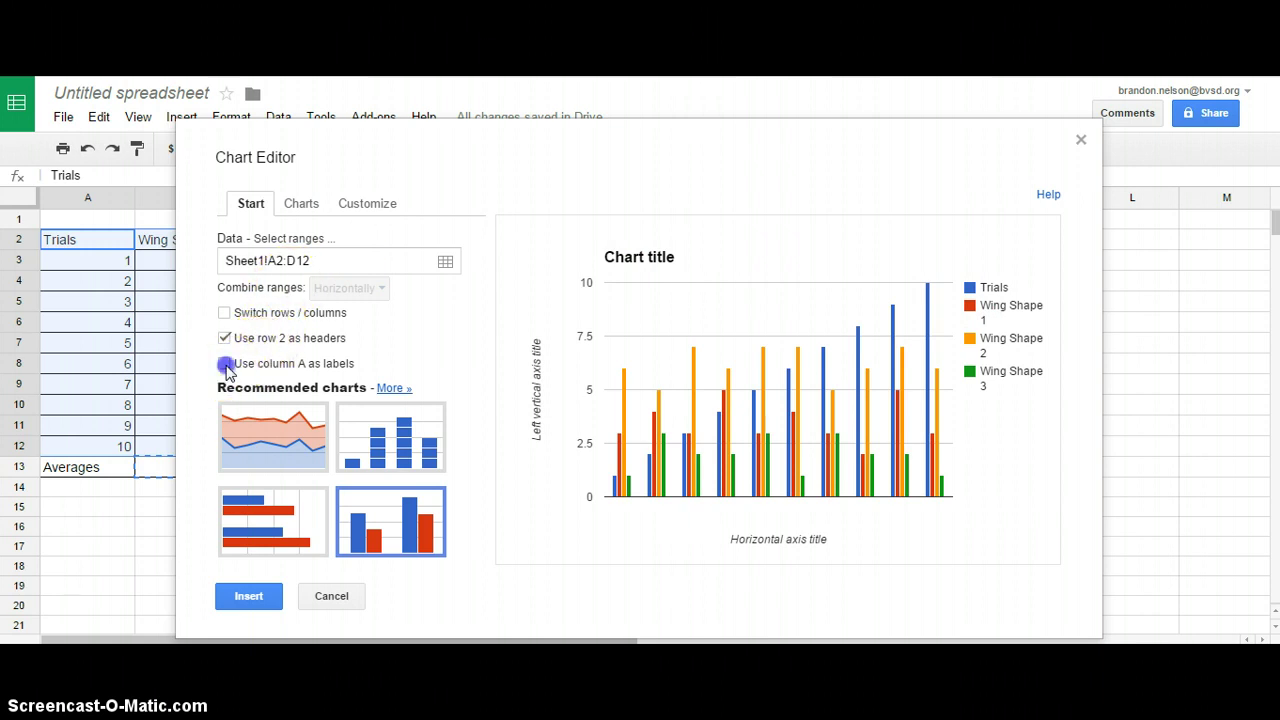